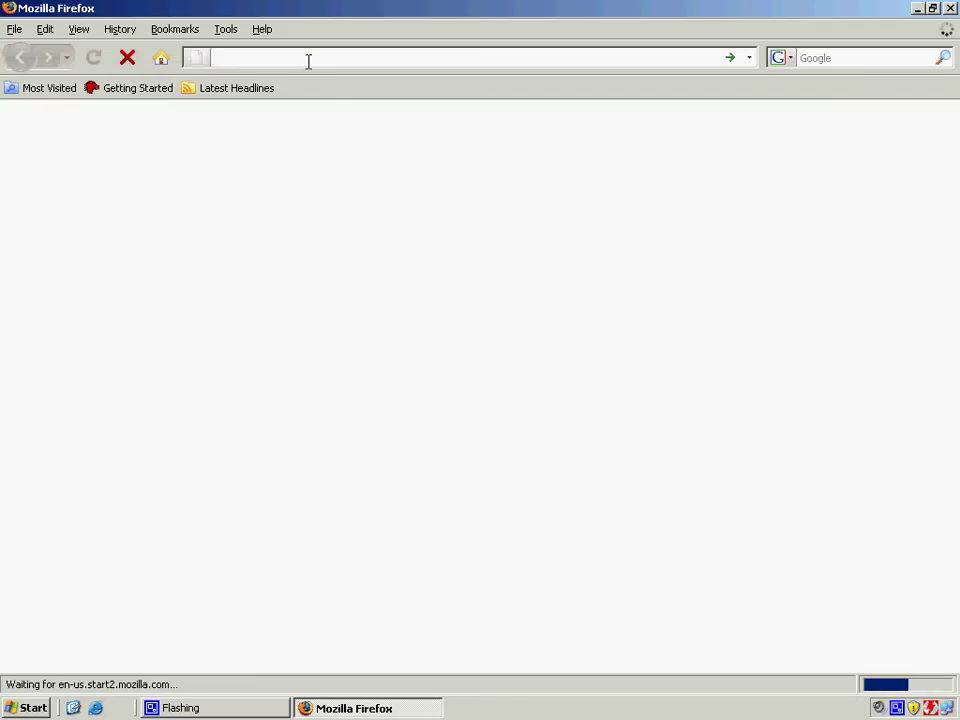
click(309, 62)
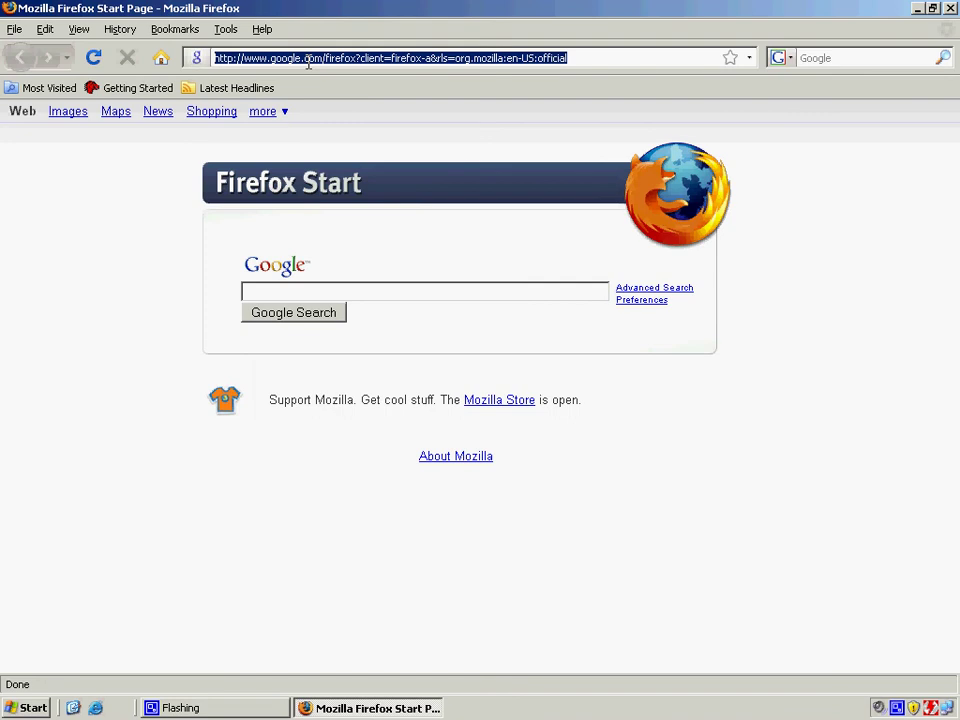
text(silver)
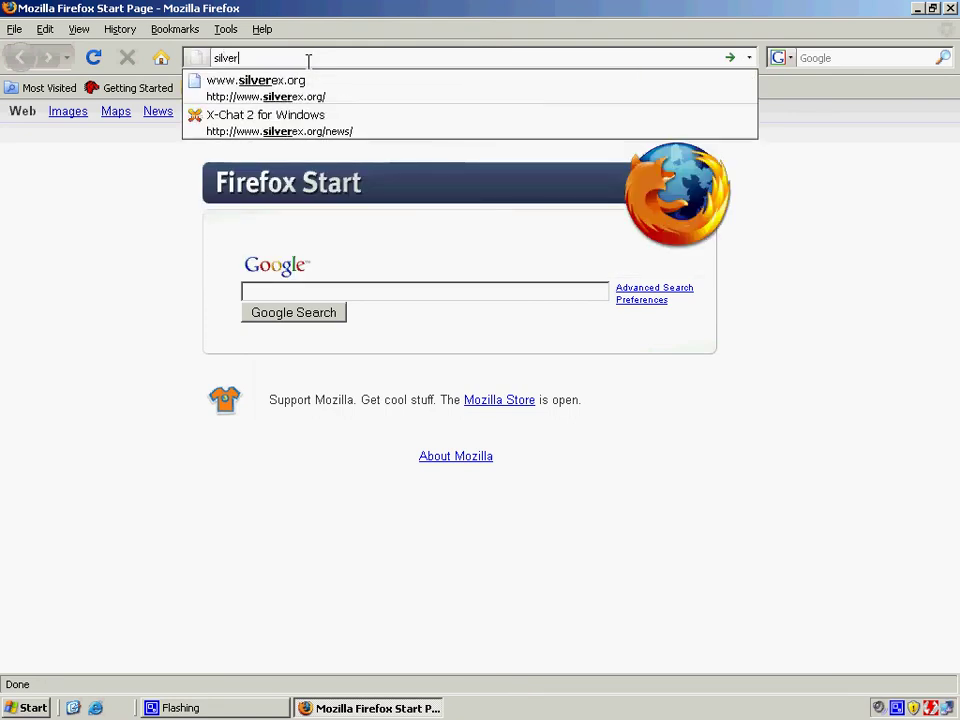
key(Down)
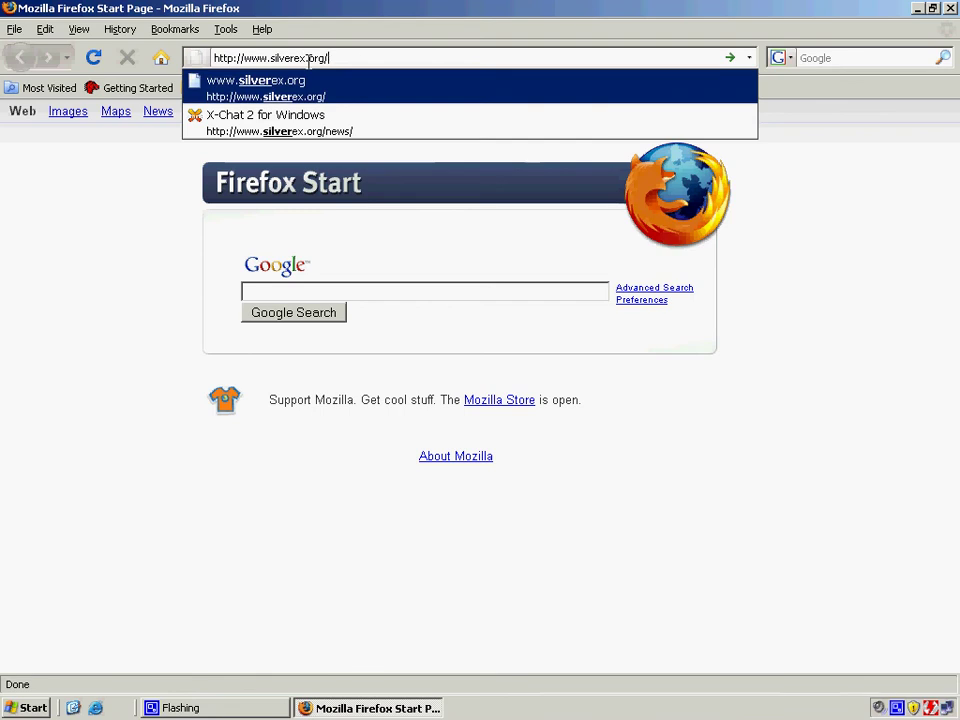
key(Return)
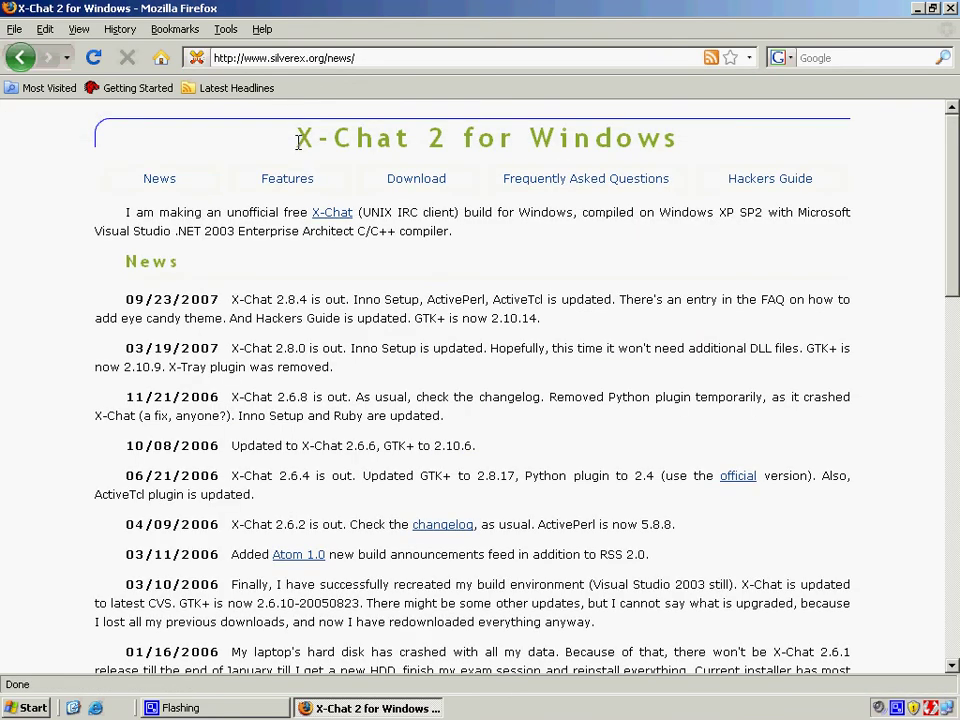
Save the 2.8.4-1 installer, xchat-2.8.4-1.exe, from the site's Download page.
click(415, 184)
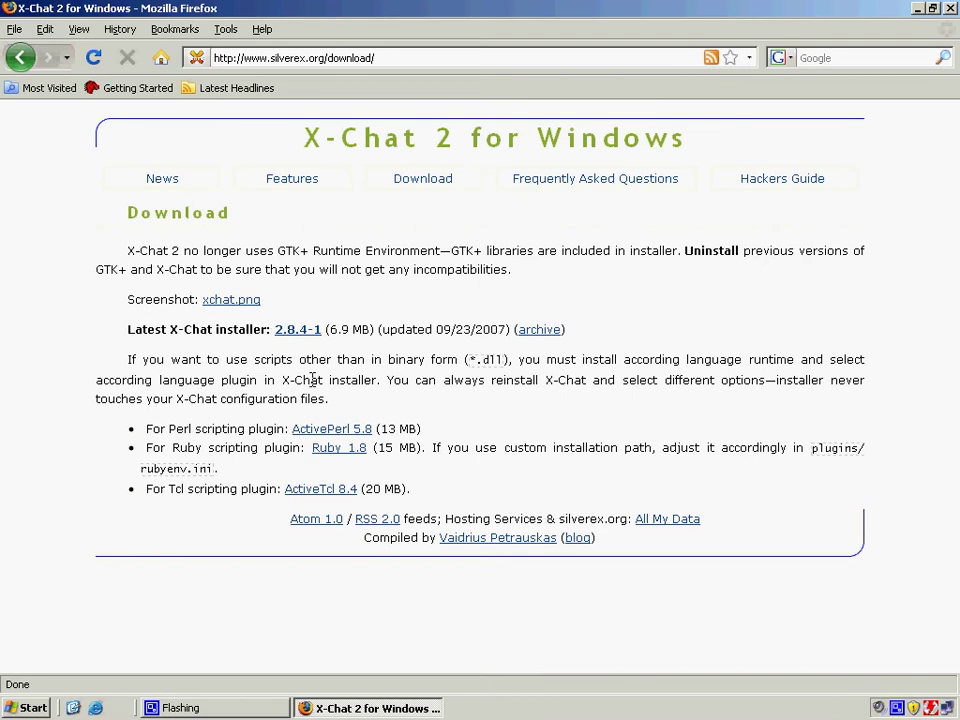
click(298, 332)
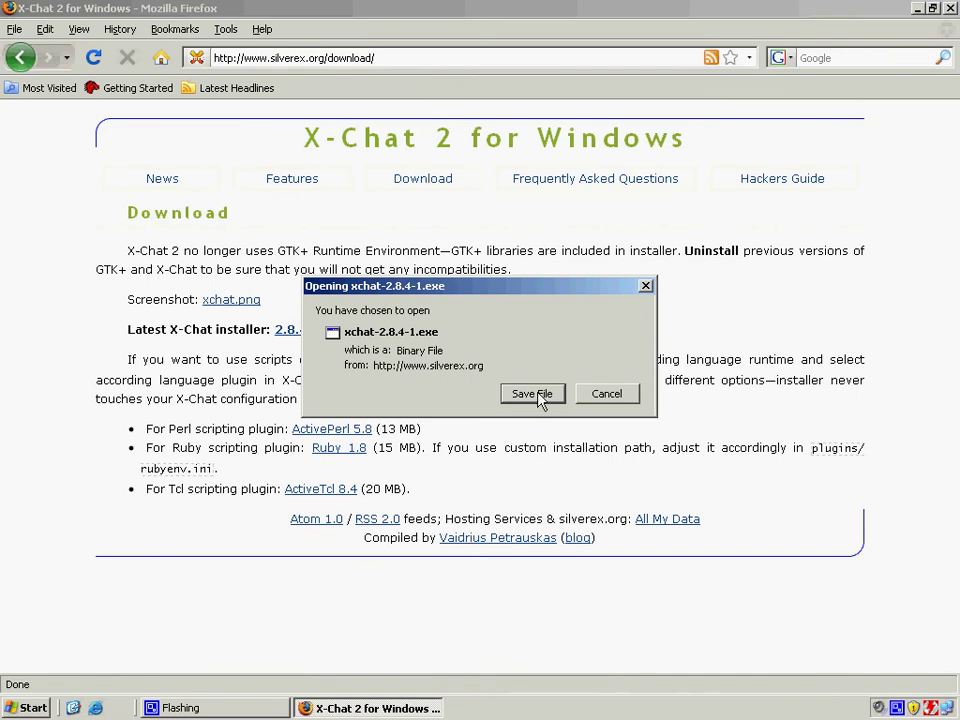
click(538, 395)
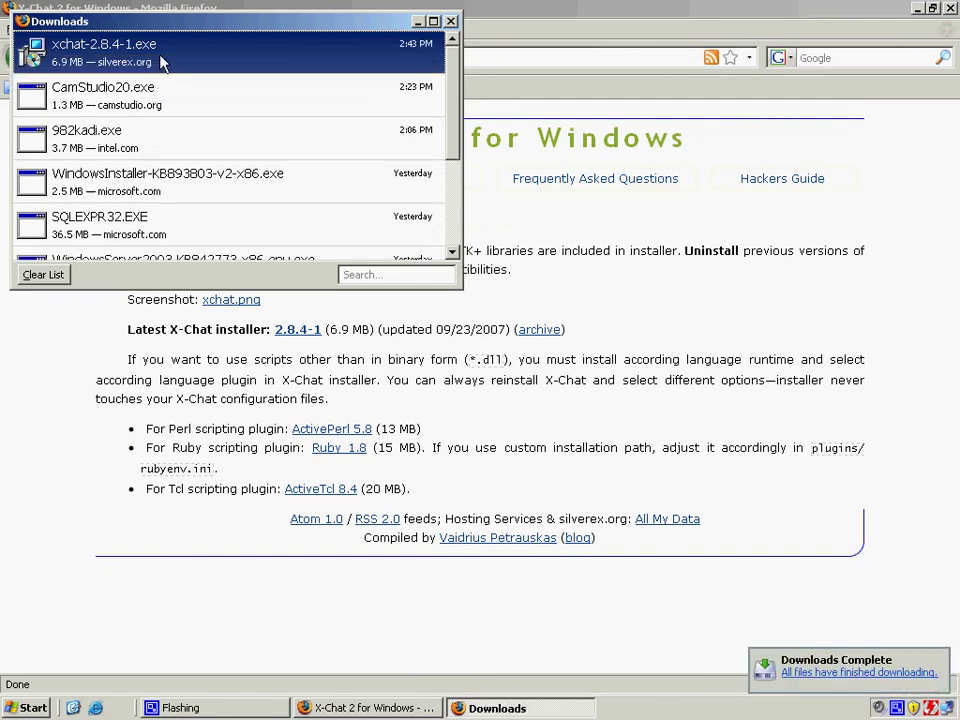
Run xchat-2.8.4-1.exe from the Downloads window, confirming the open and security prompts.
double_click(160, 62)
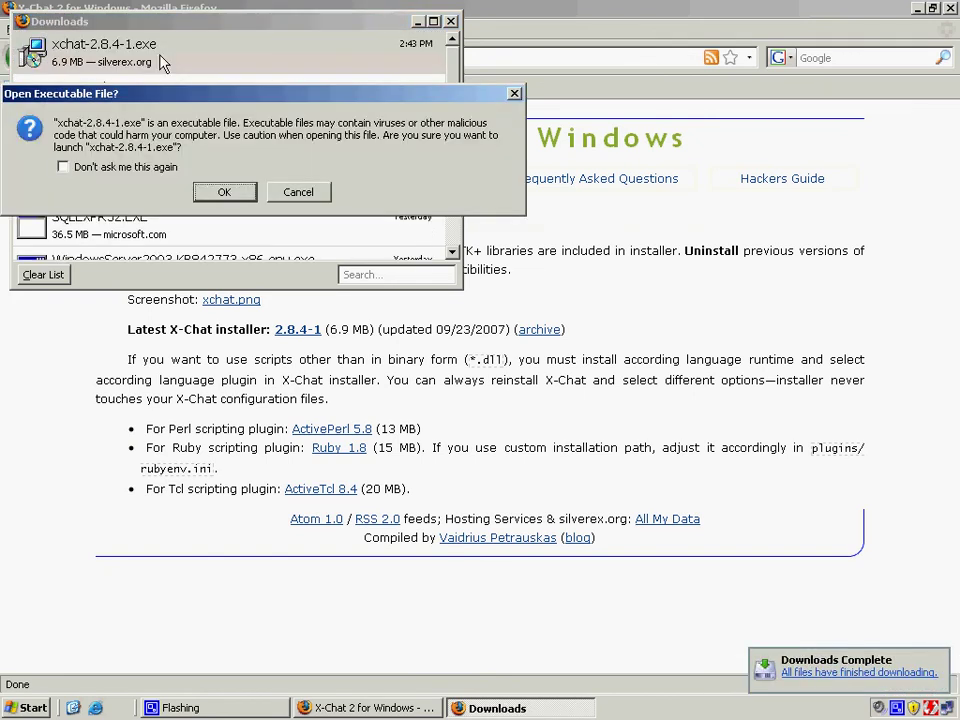
click(225, 195)
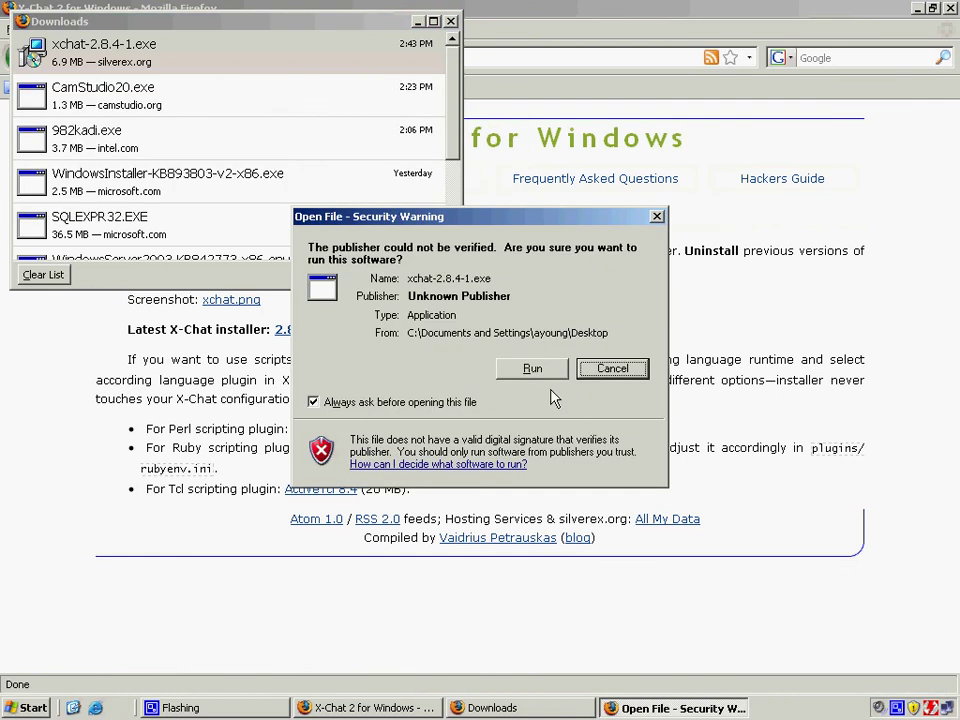
click(533, 372)
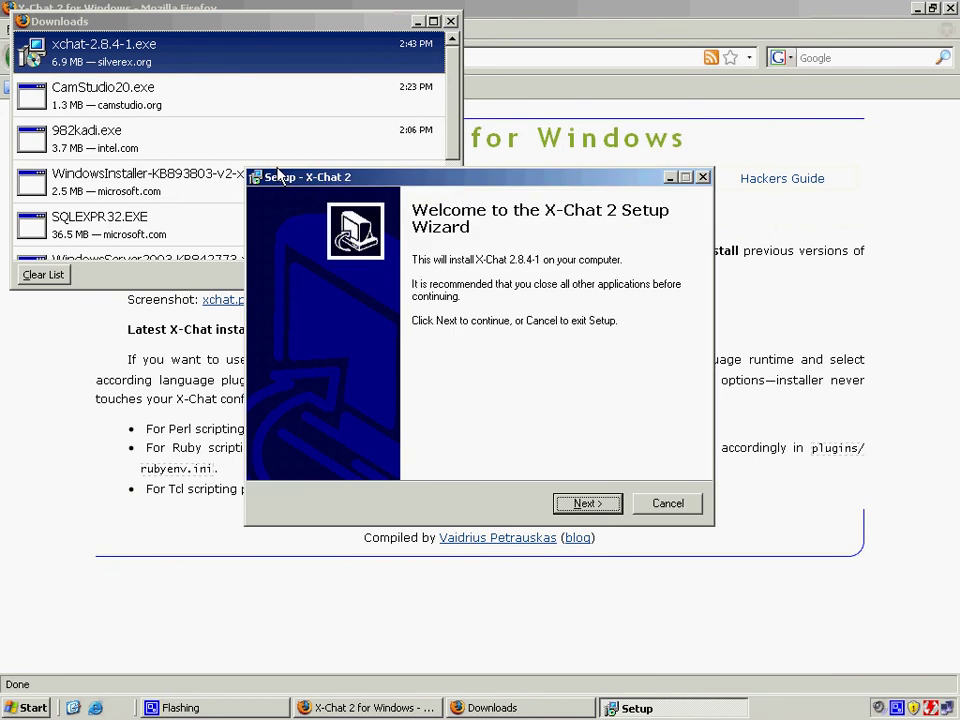
Accept the X-Chat 2 license agreement in the setup wizard.
click(588, 503)
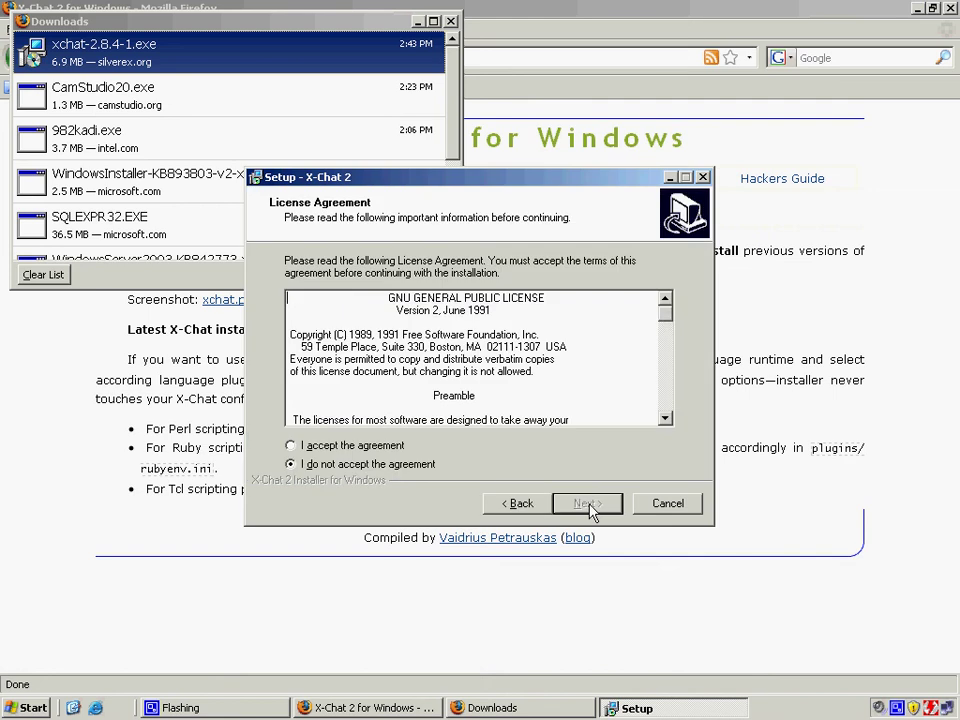
click(395, 446)
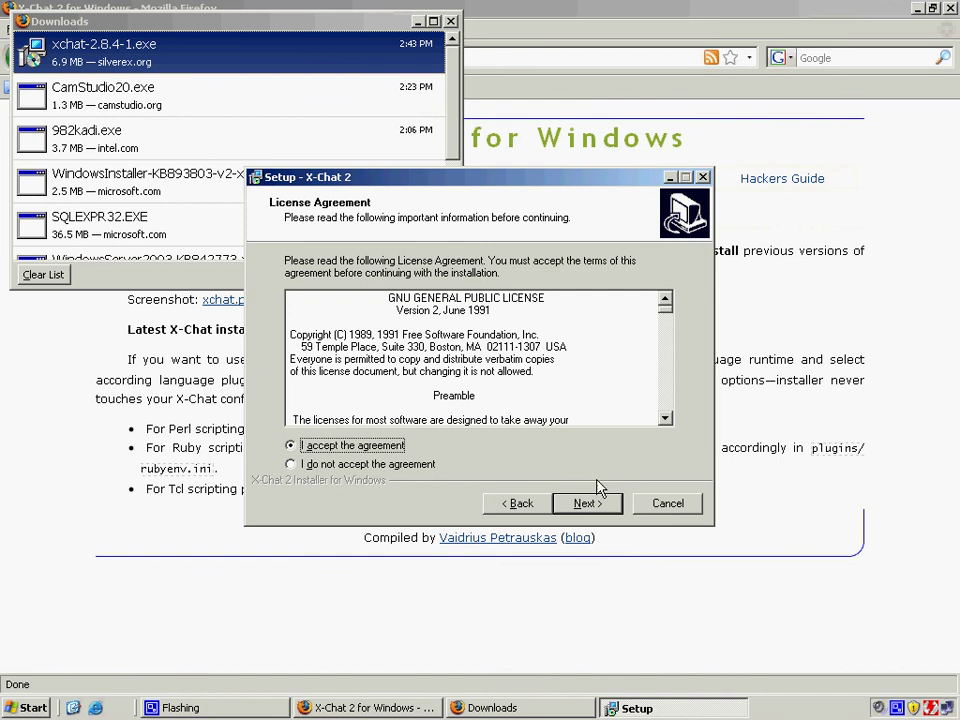
click(597, 507)
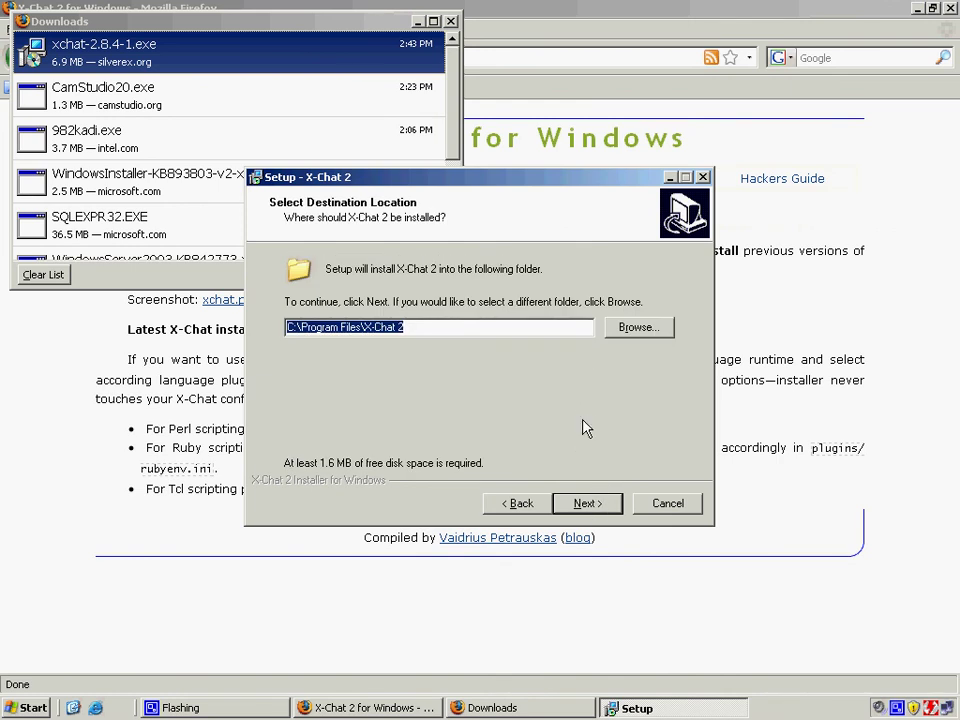
Keep C:\Program Files\X-Chat 2, normal components and the Start Menu folder, without a desktop shortcut.
click(583, 503)
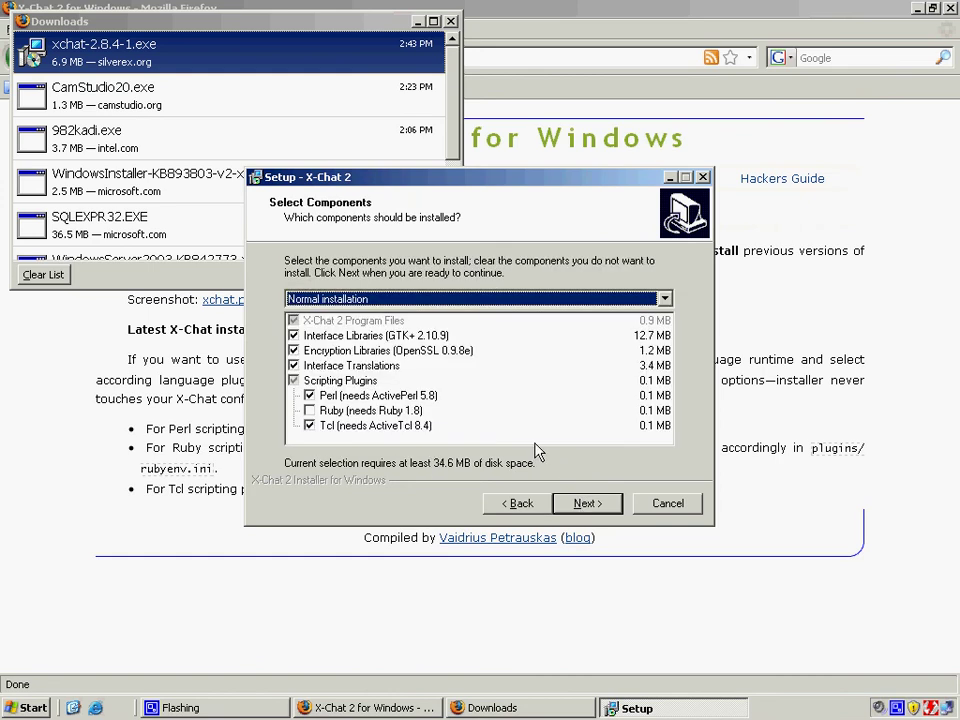
click(609, 503)
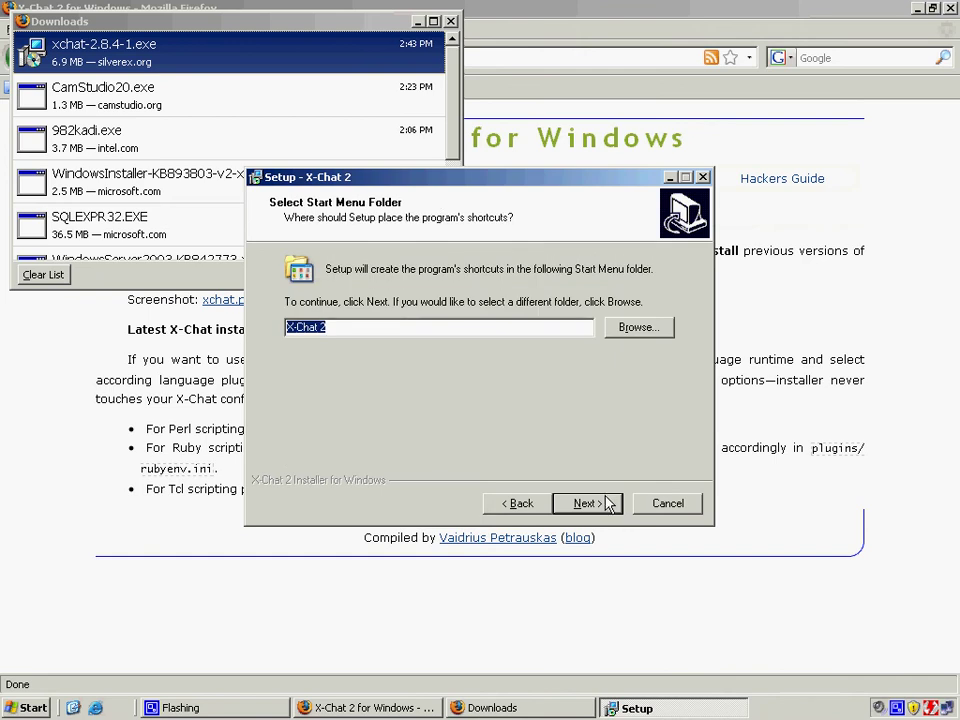
click(609, 503)
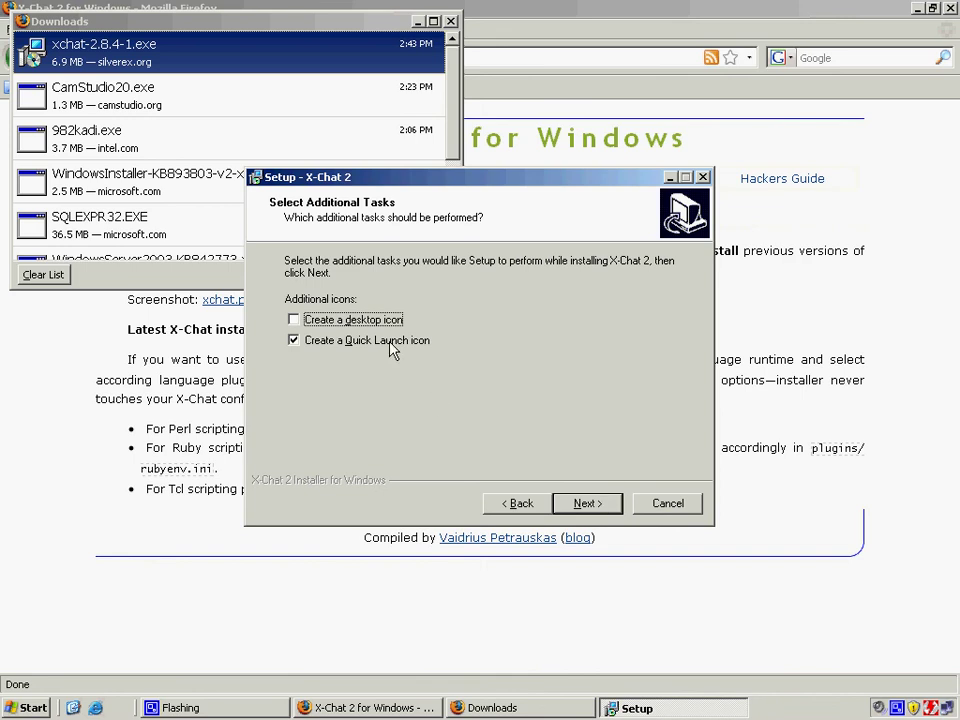
click(380, 322)
click(378, 321)
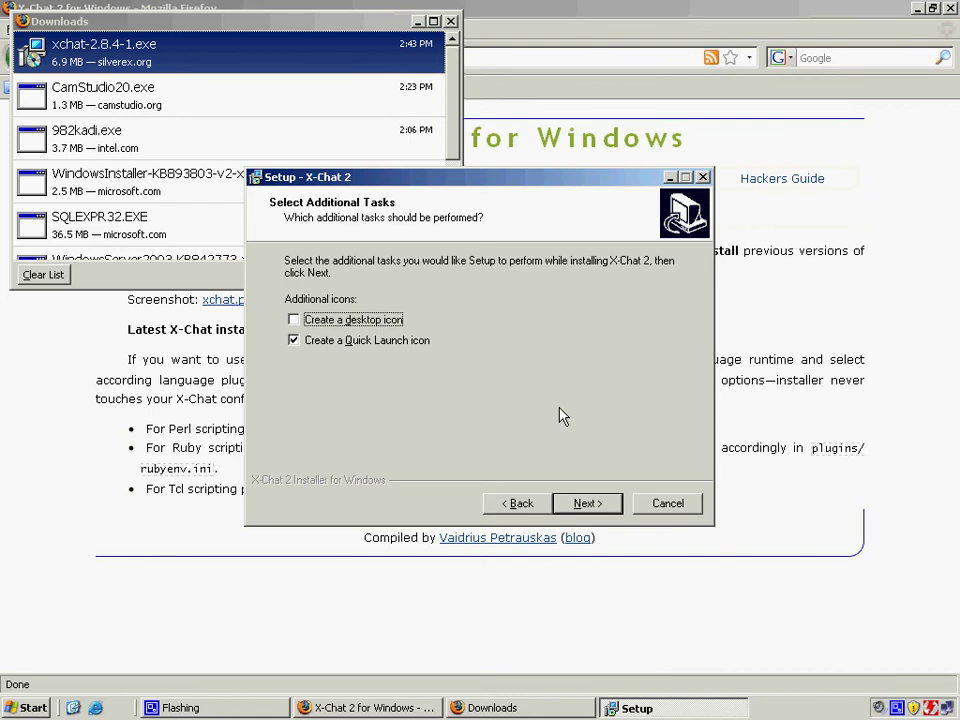
click(581, 504)
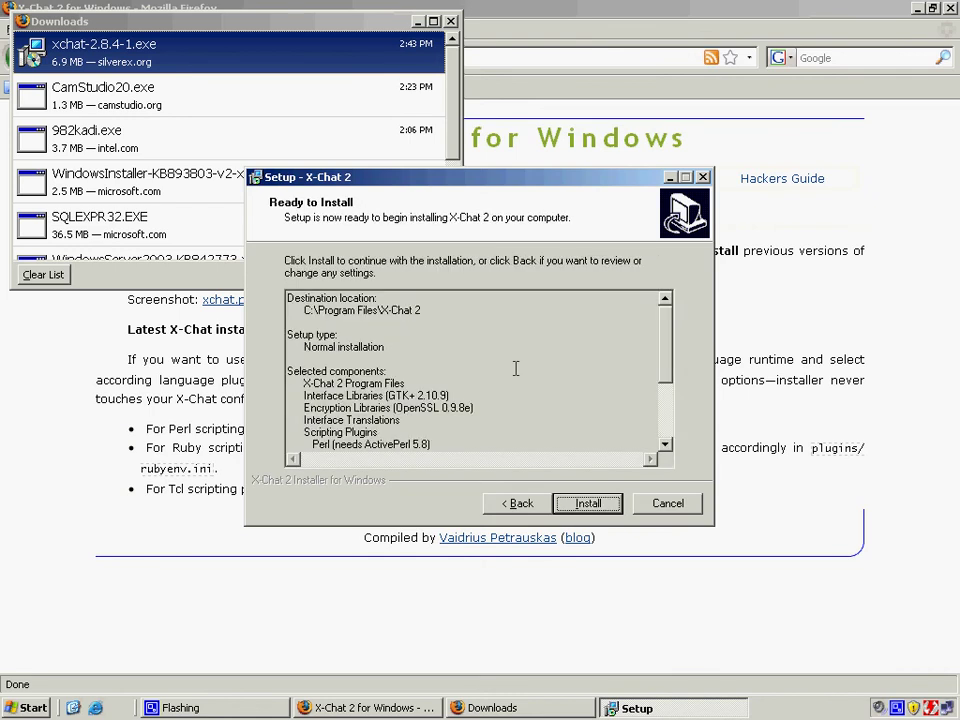
Install X-Chat 2, finish the wizard, and close the Firefox Downloads window.
click(588, 505)
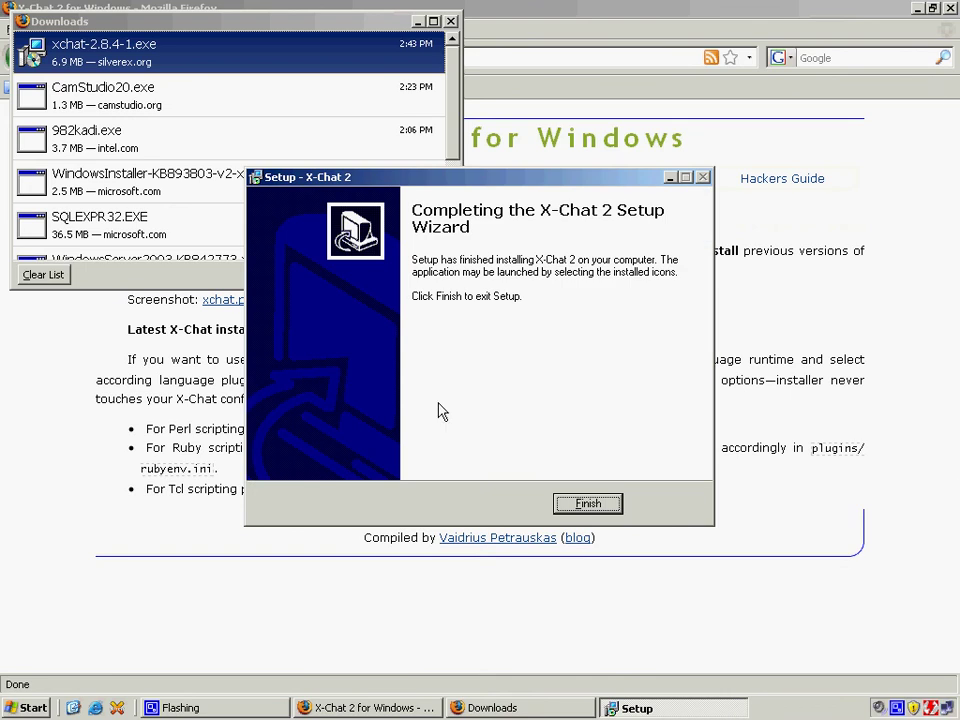
click(598, 507)
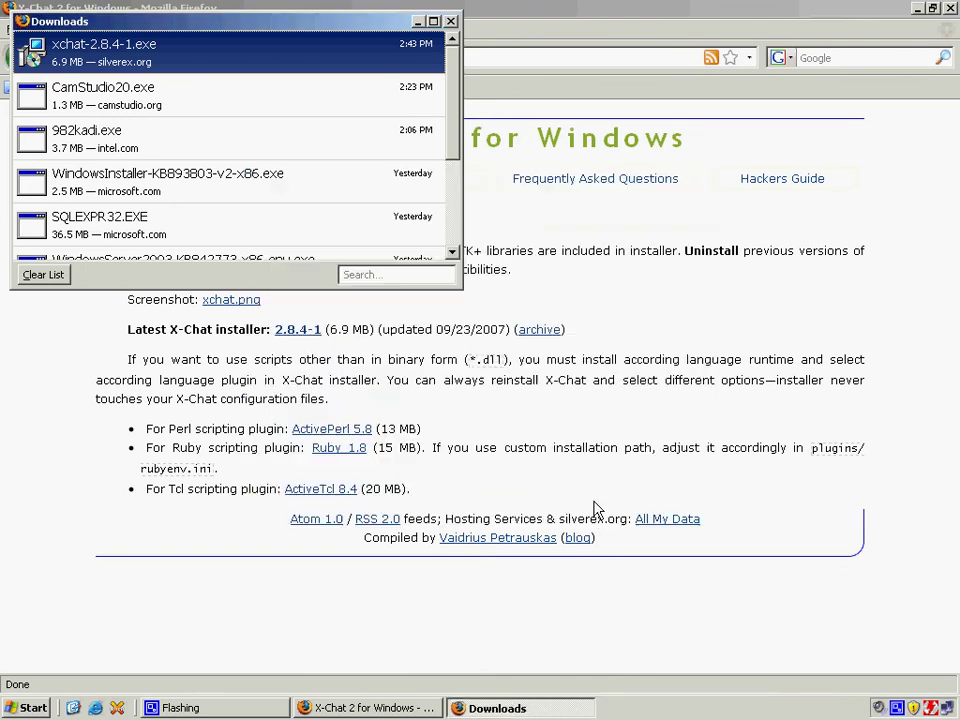
click(451, 21)
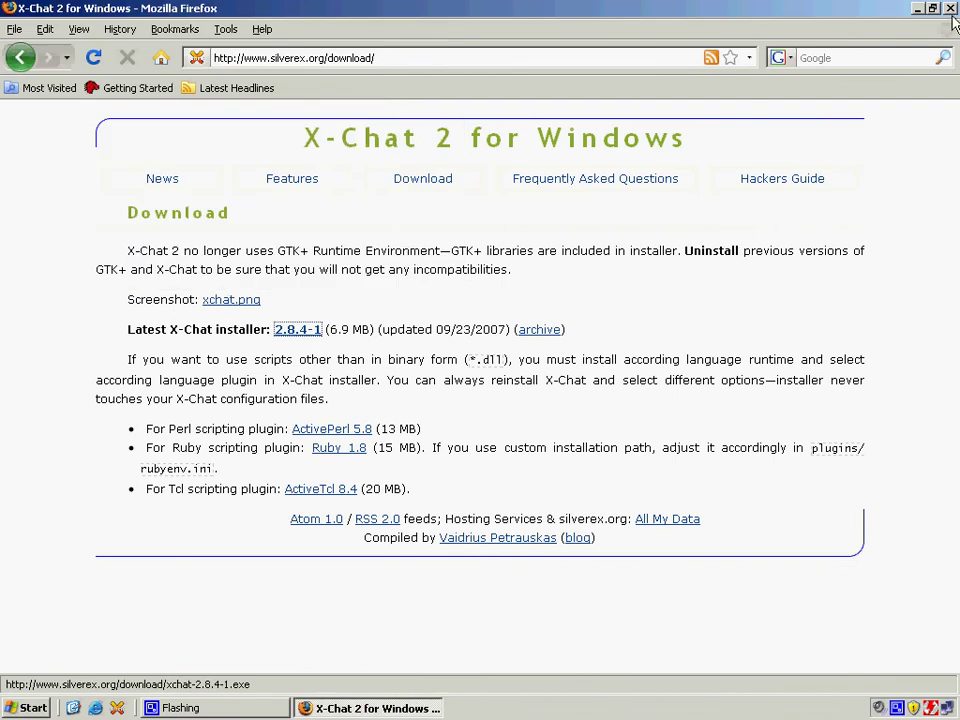
Minimize Firefox and start X-Chat 2 from Start > All Programs > X-Chat 2.
click(917, 9)
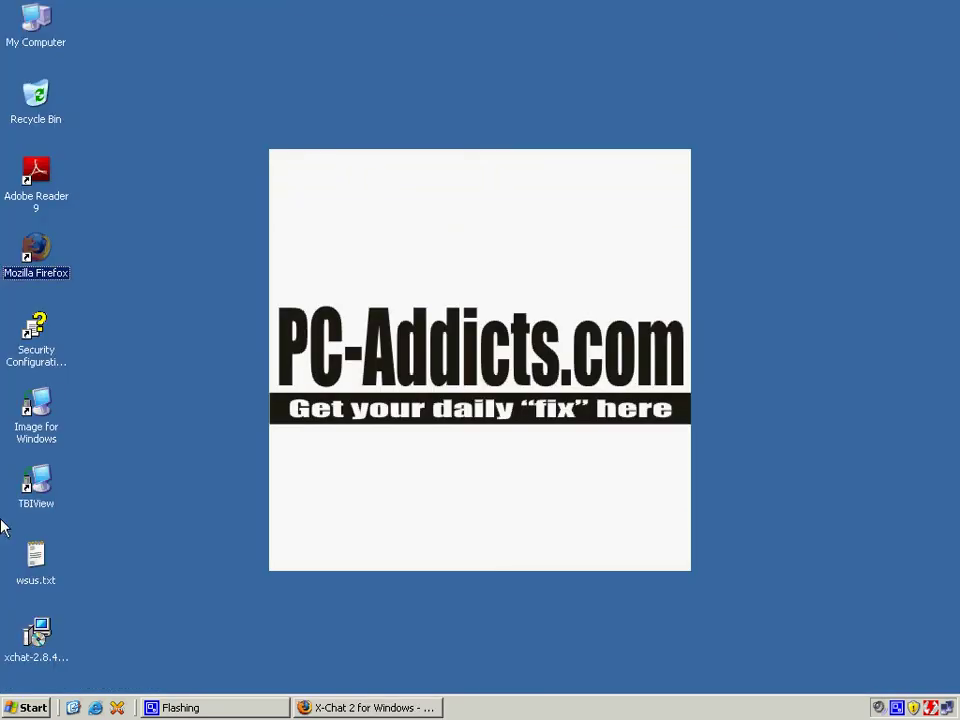
click(21, 710)
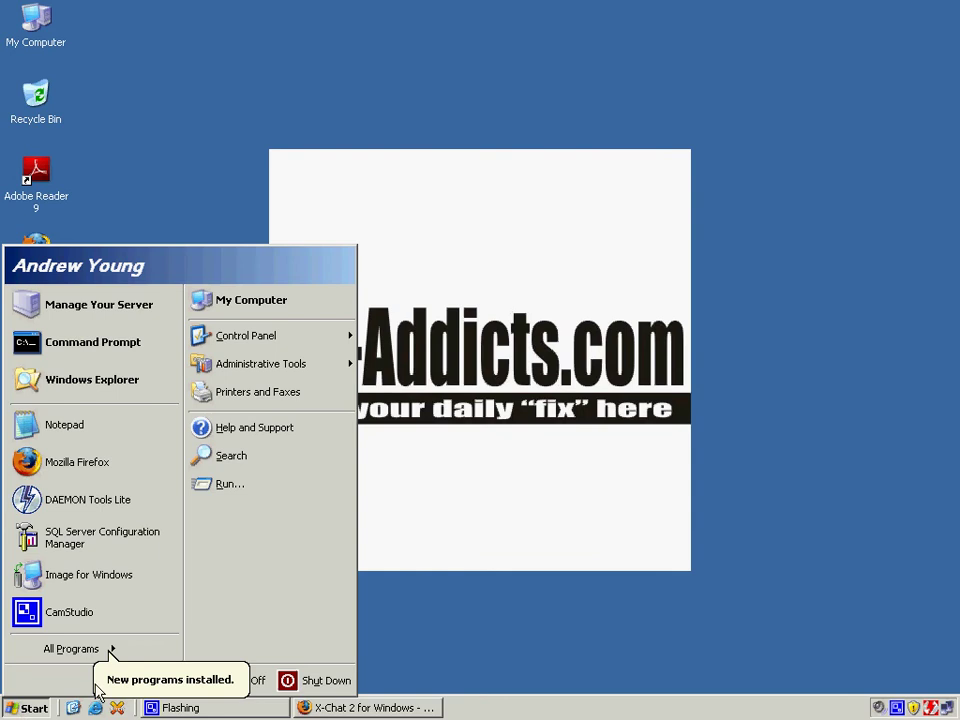
mouse_move(133, 651)
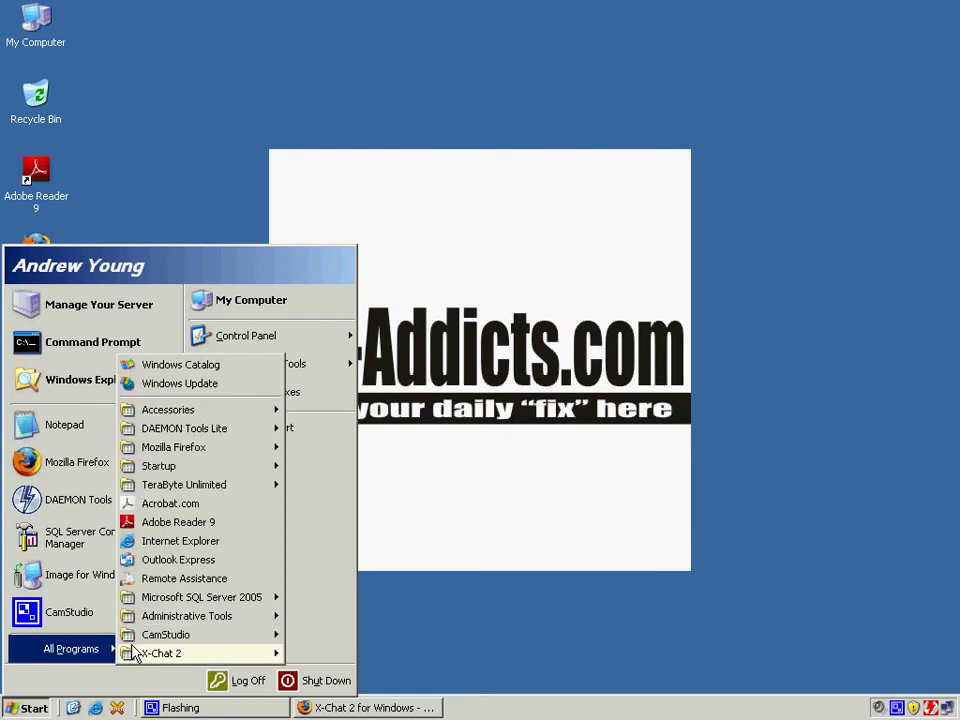
mouse_move(220, 597)
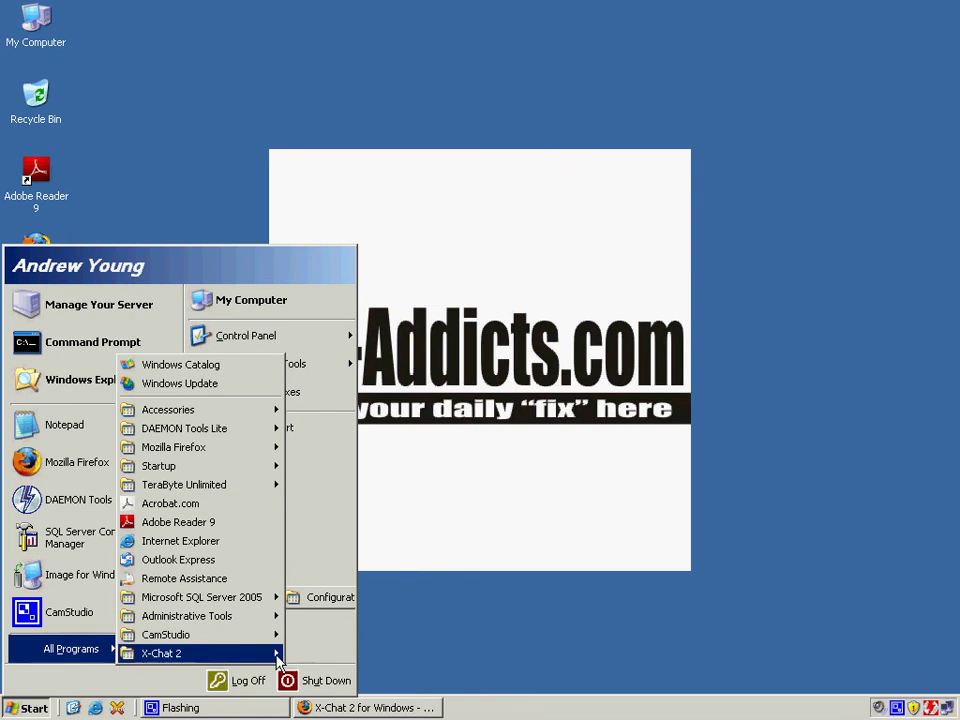
mouse_move(281, 660)
click(316, 620)
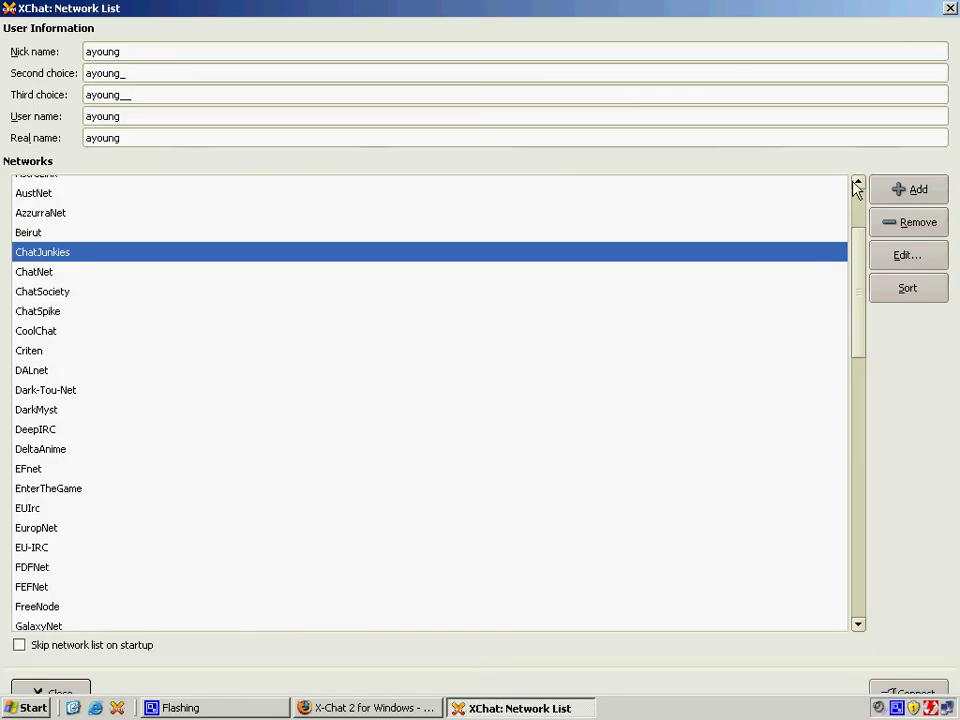
Set the nickname to trickyx2 with second and third choices trickyx2- and trickyx2--.
click(196, 62)
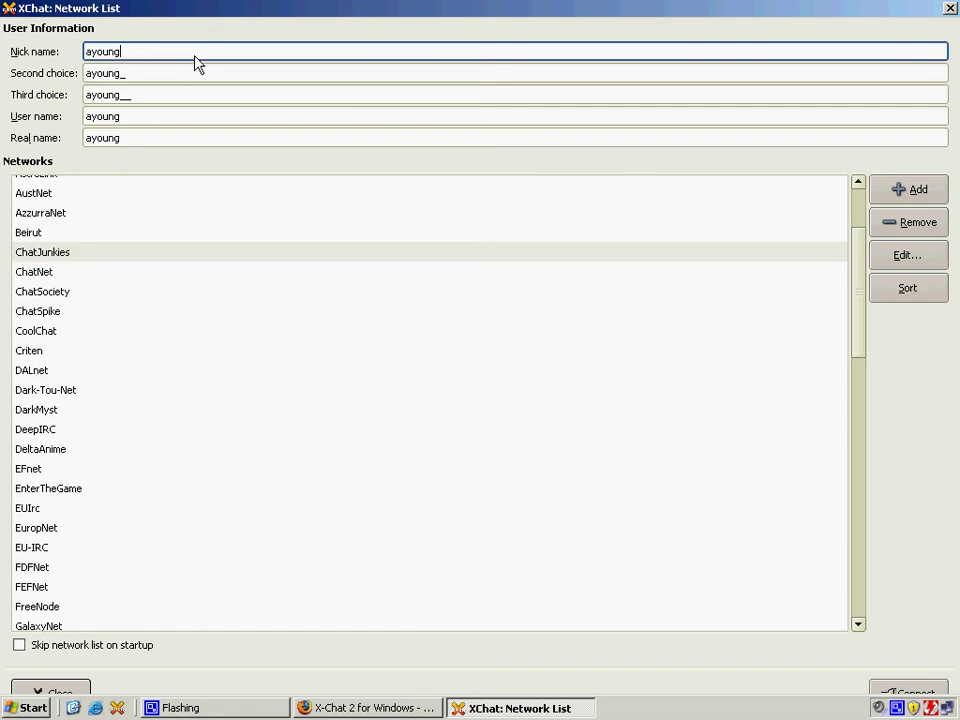
drag(196, 62, 2, 44)
text(trickyx)
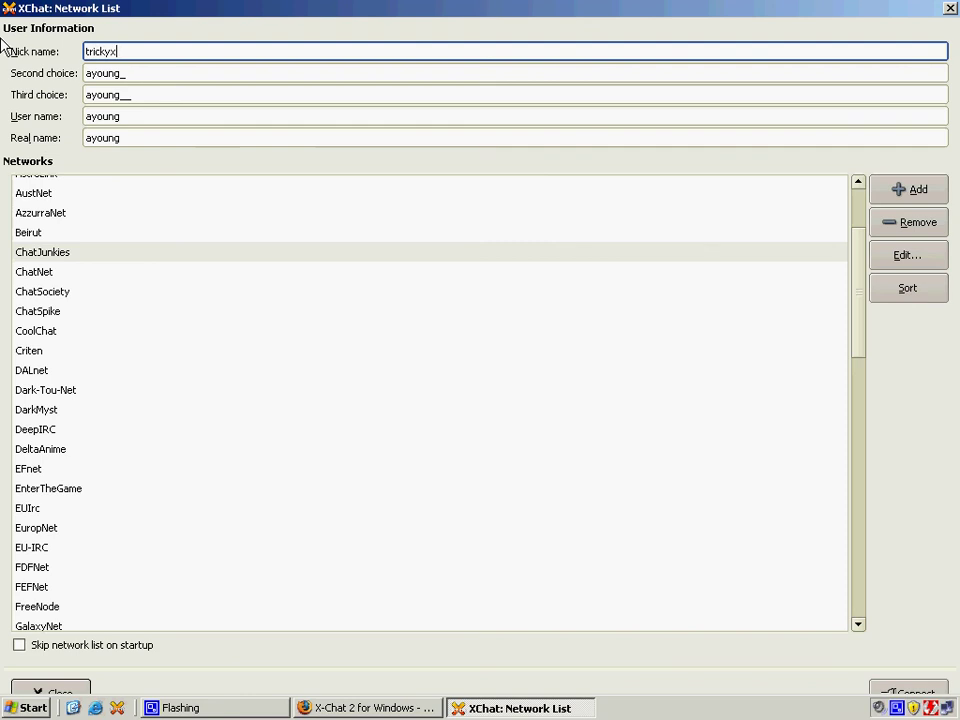
text(2)
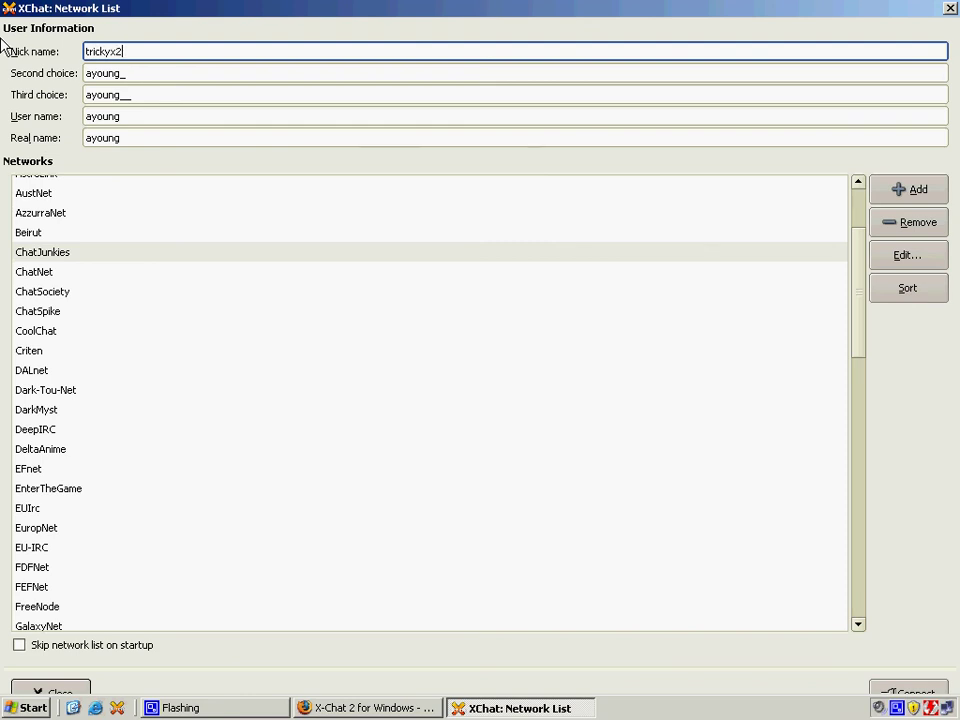
key(Tab)
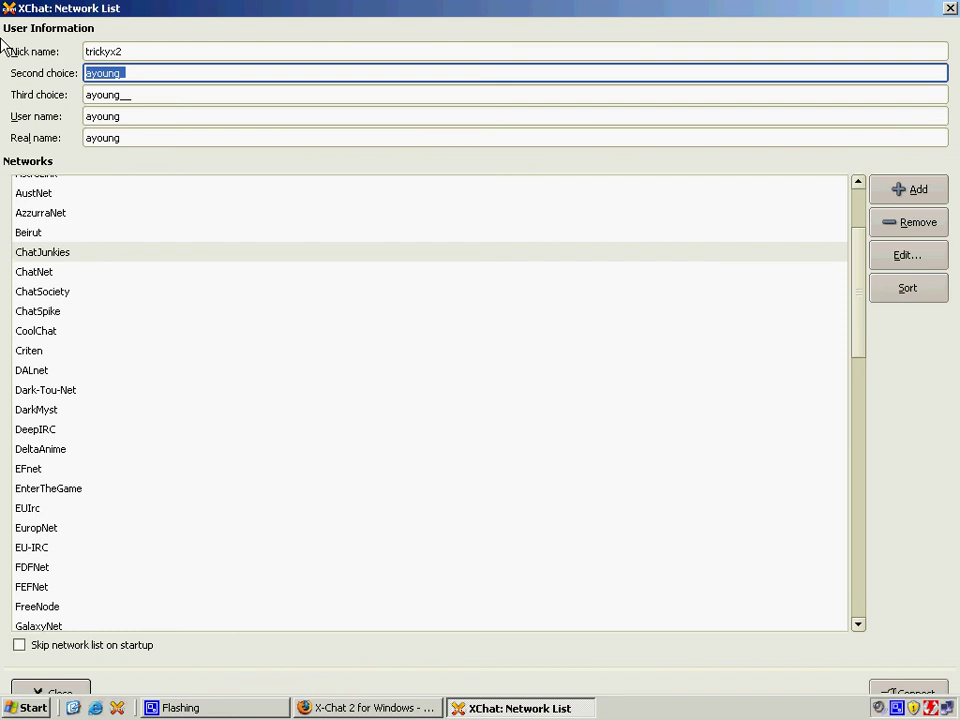
text(tricky)
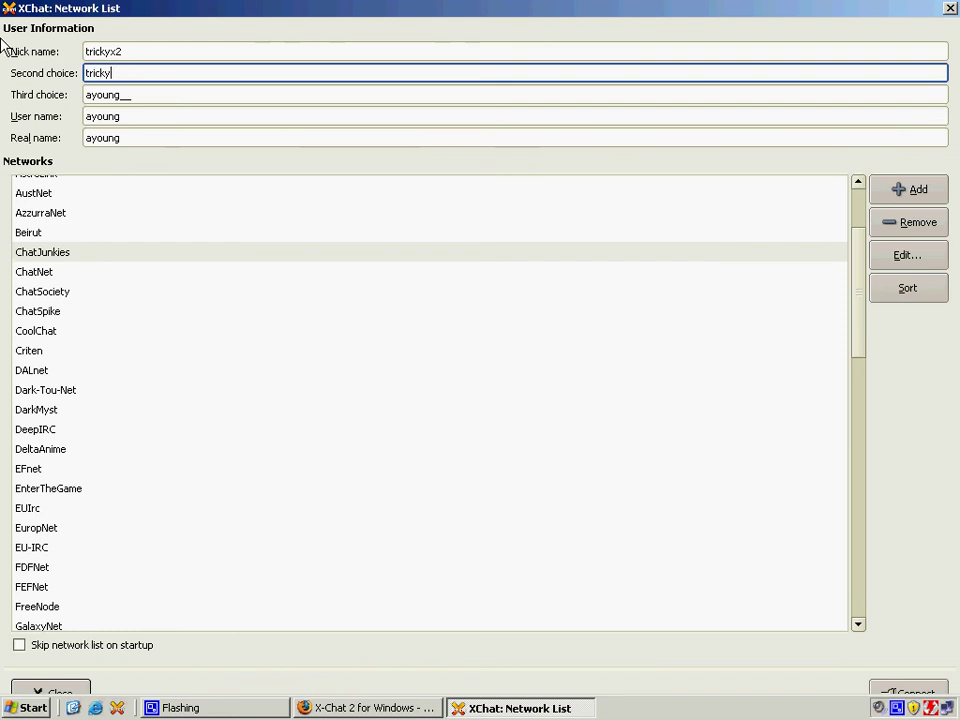
text(2-)
key(Tab)
text(tricky)
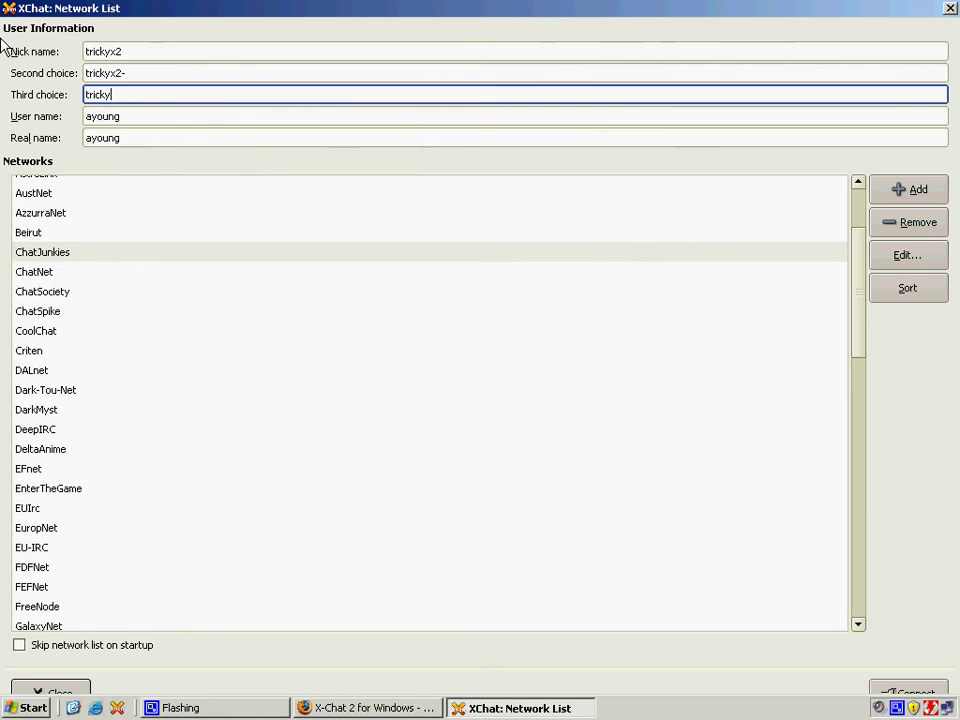
text(x)
text(2)
text(--)
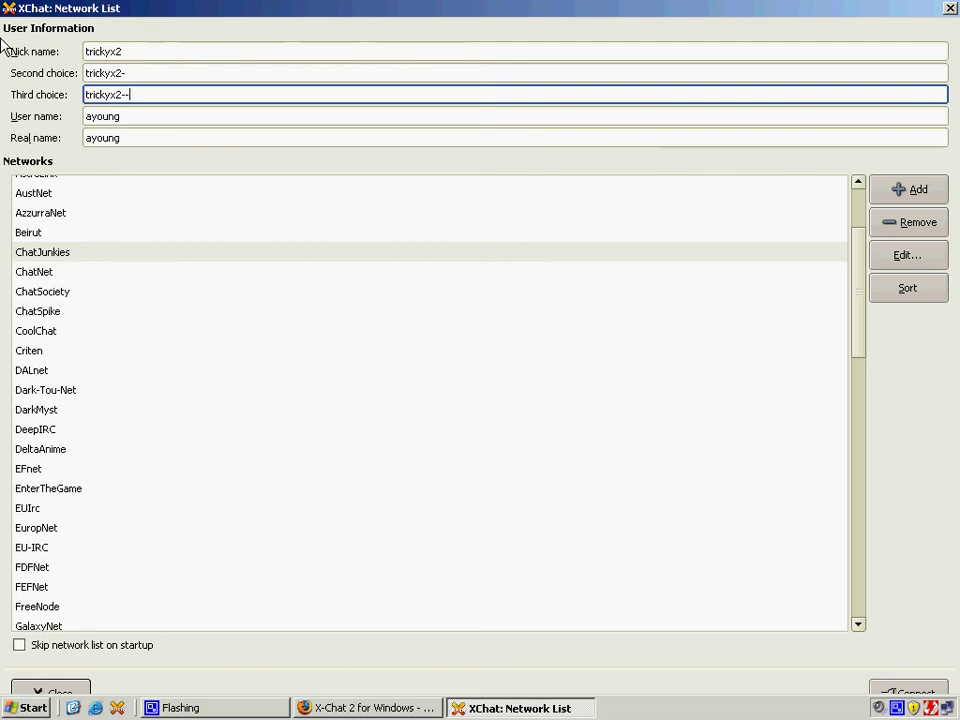
Enter user name trickyx2 and fill in the user's real name.
key(Tab)
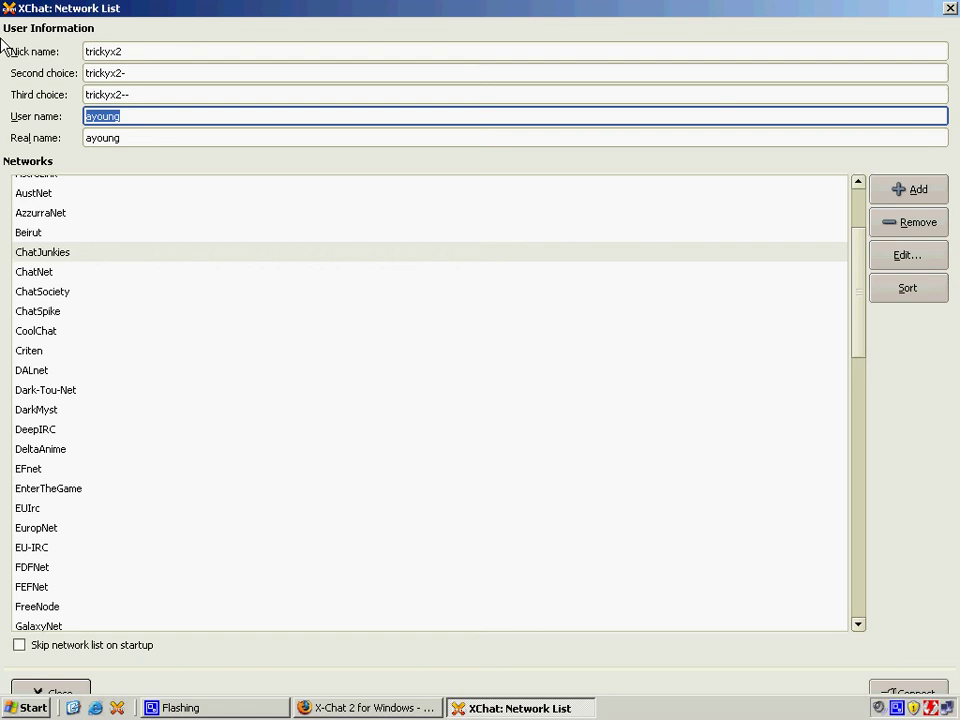
text(tri)
text(cky)
key(BackSpace)
key(BackSpace)
key(BackSpace)
text(ckyx2)
key(Tab)
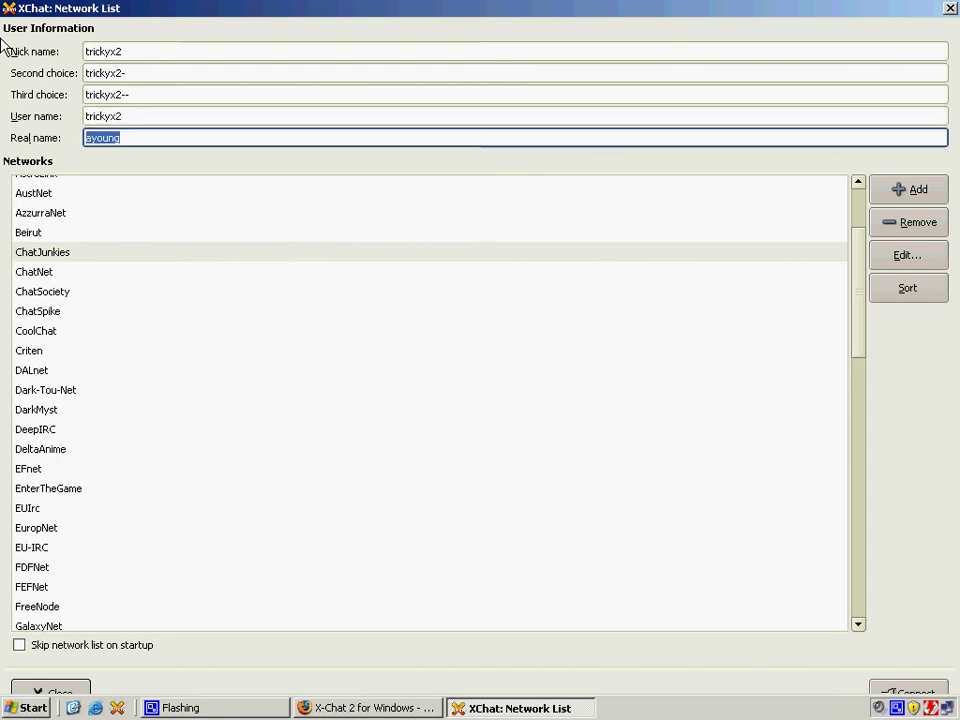
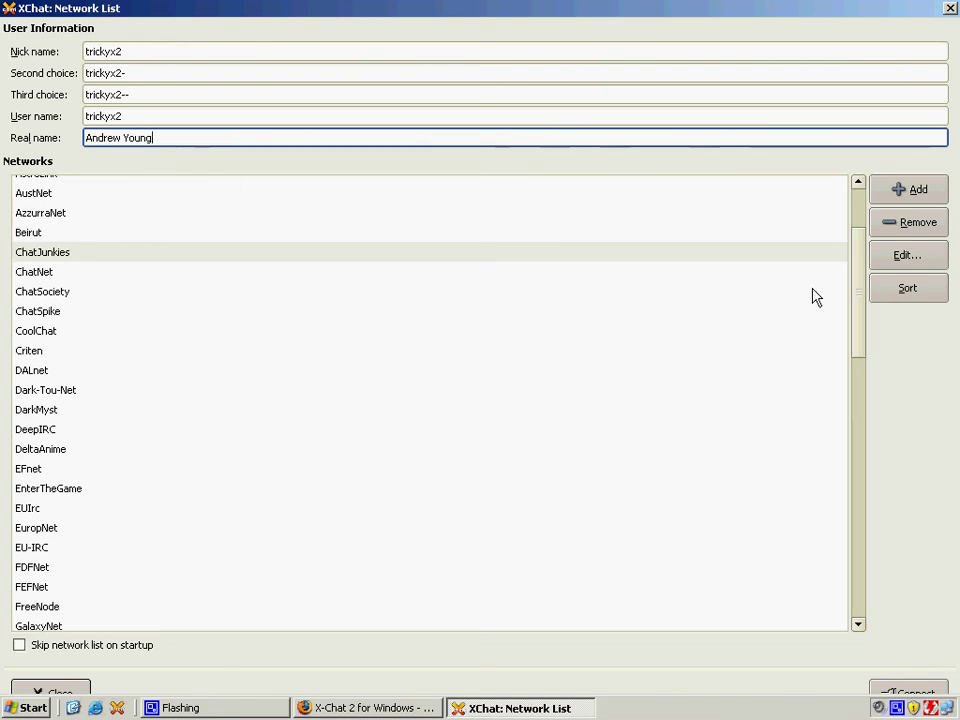
drag(859, 317, 861, 162)
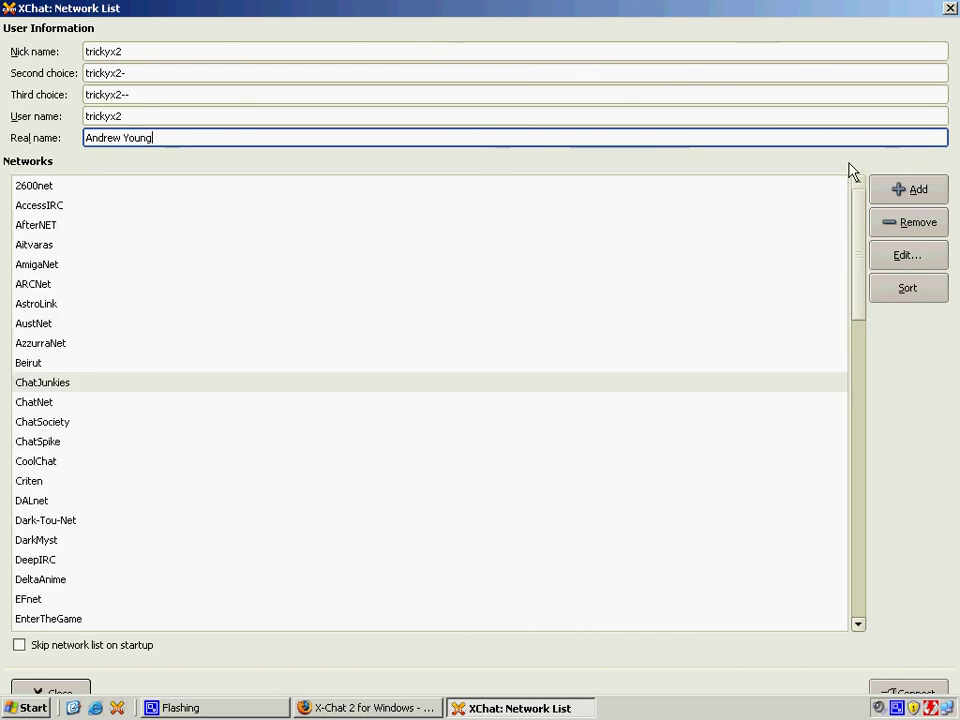
Add a network named Greatshark to the network list and select it.
click(913, 192)
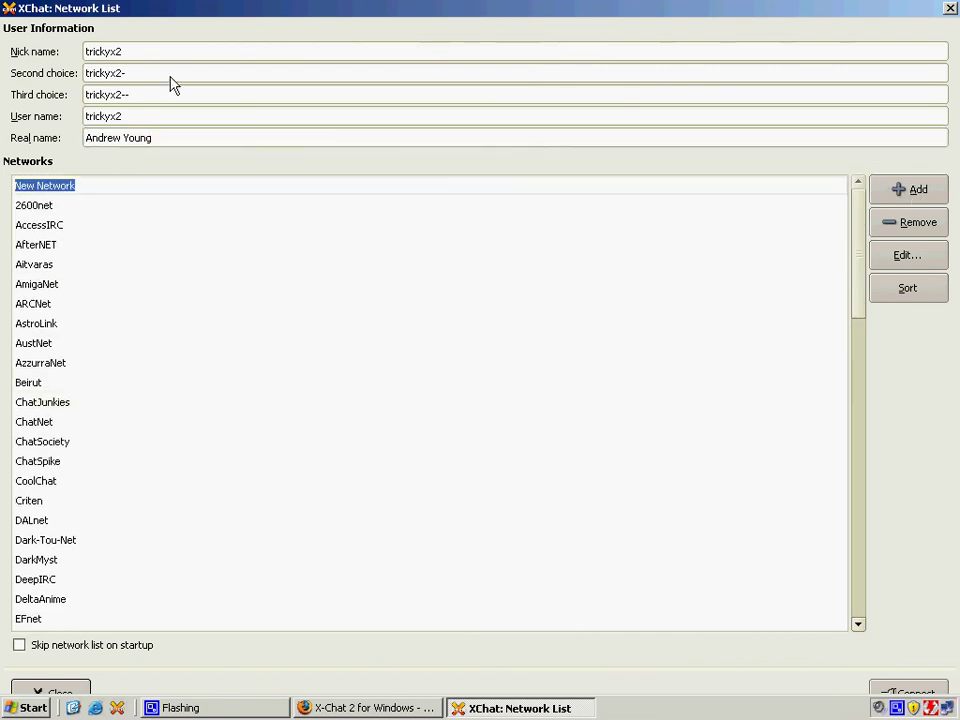
text(Greats)
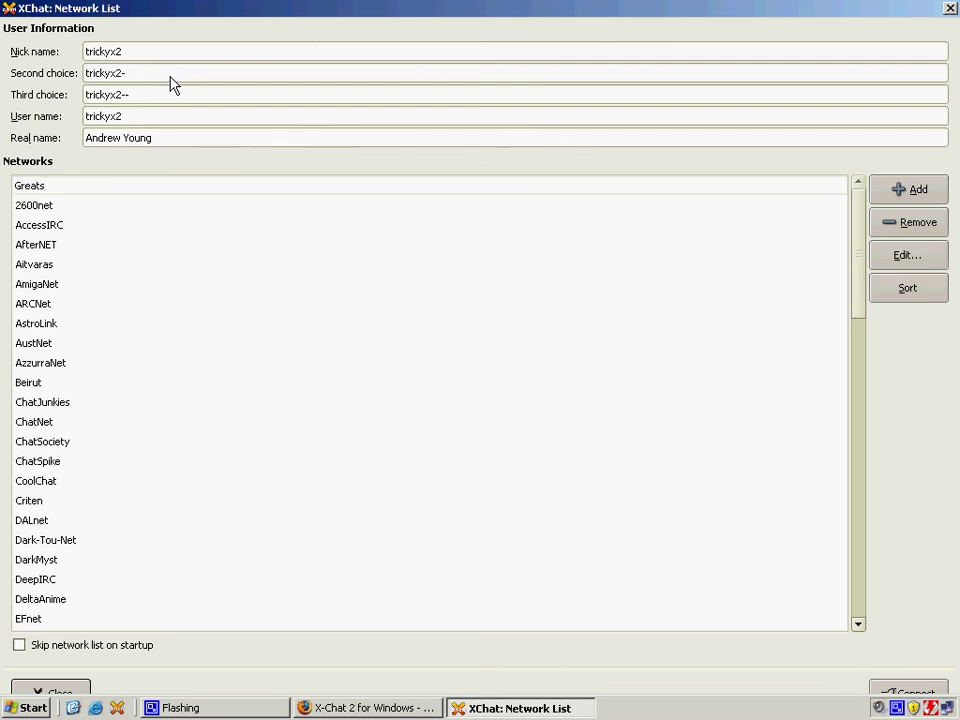
text(hark)
key(Return)
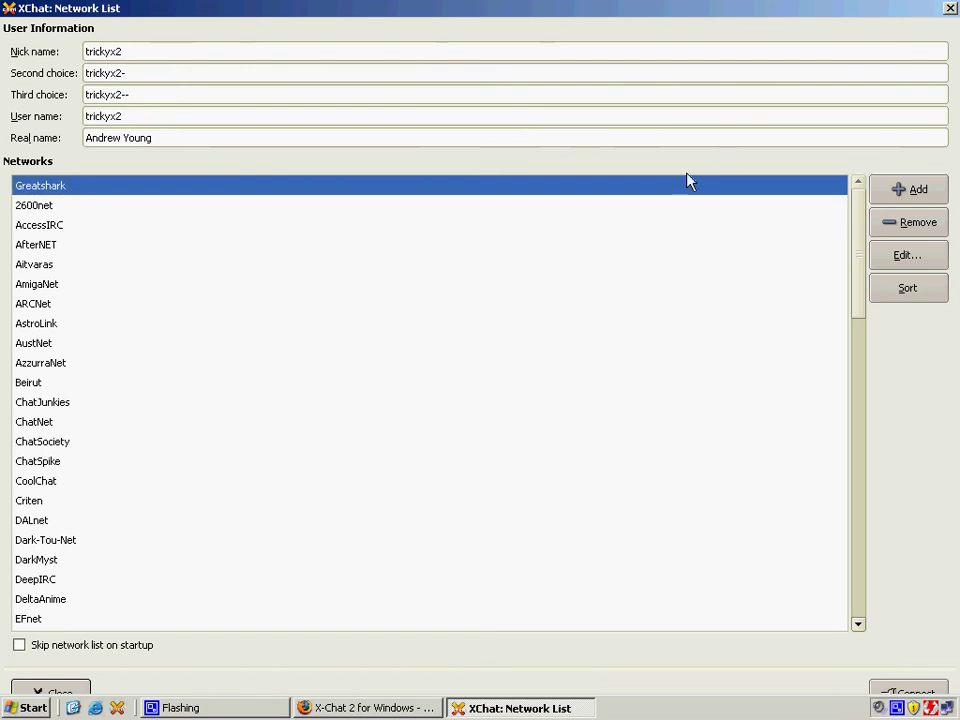
click(686, 187)
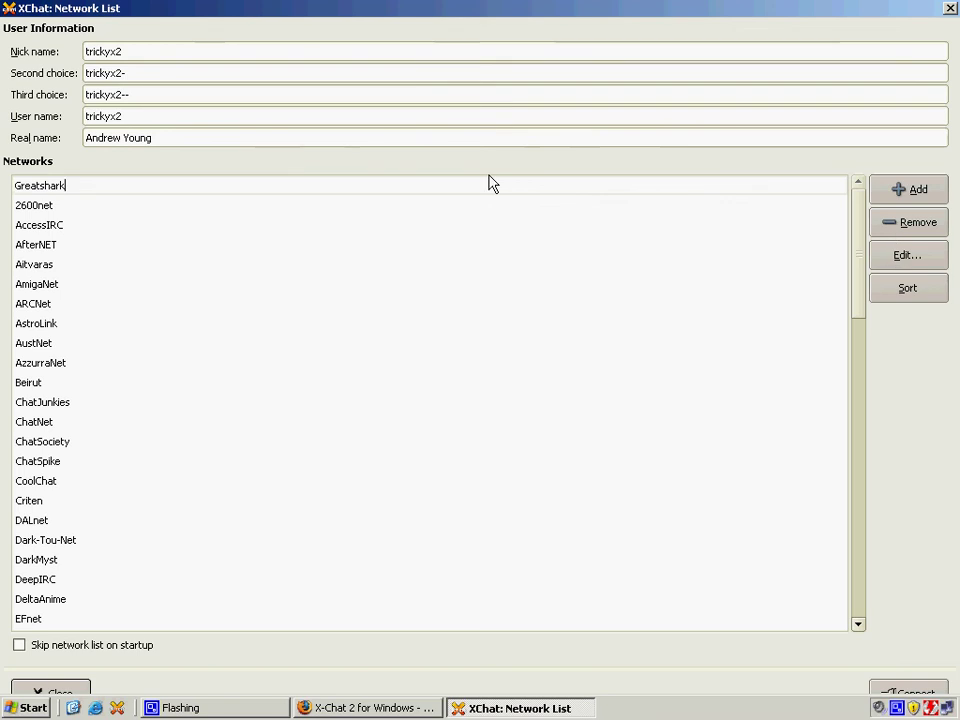
Replace newserver/6667 with irc.greatshark.net/8401 as the Greatshark network's server.
click(899, 258)
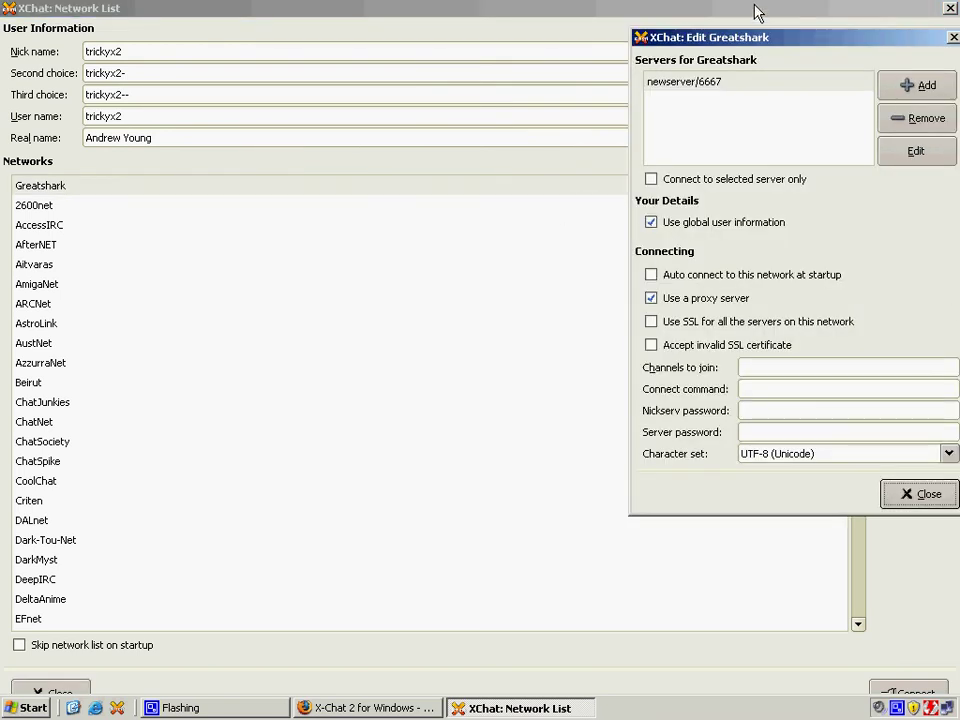
mouse_move(776, 45)
mouse_down()
mouse_move(645, 41)
mouse_move(604, 50)
mouse_up()
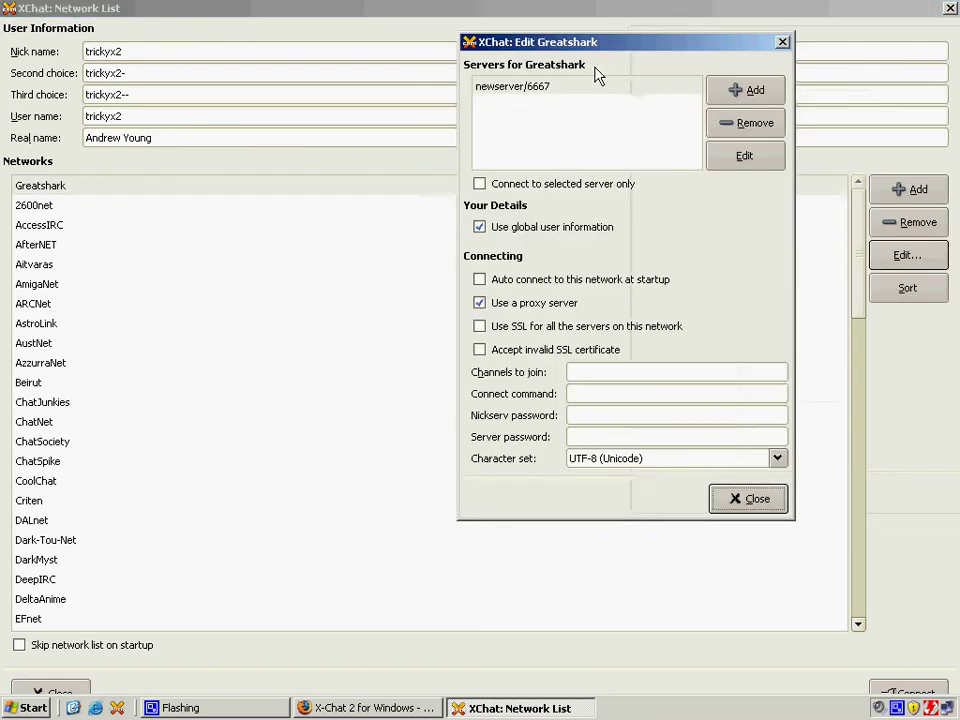
click(530, 89)
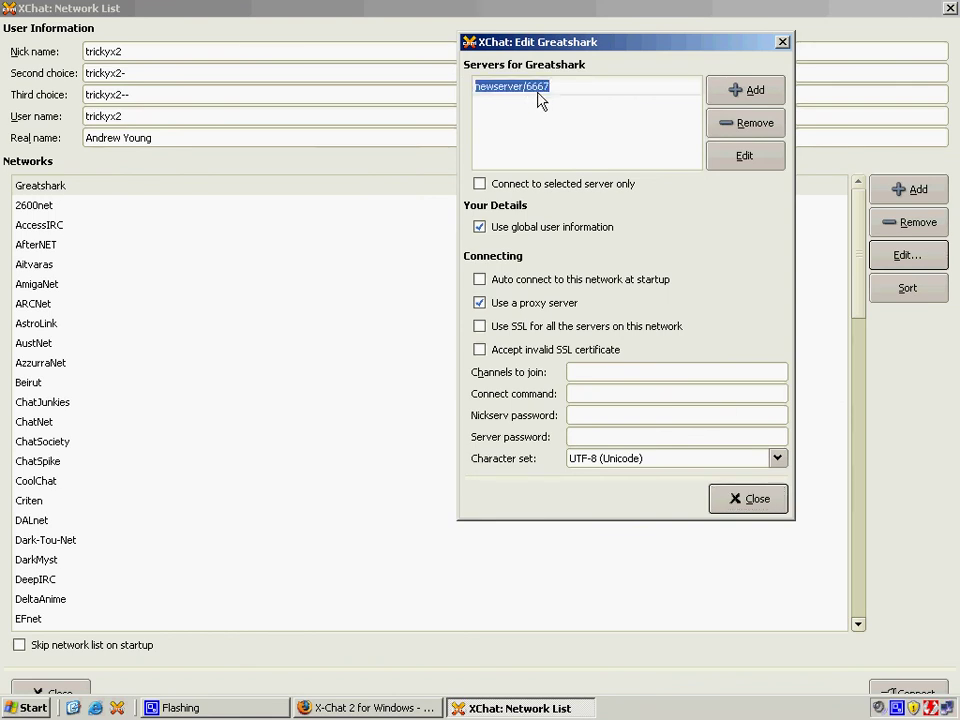
text(irc.g)
text(reatshark)
text(.)
text(net)
text(/)
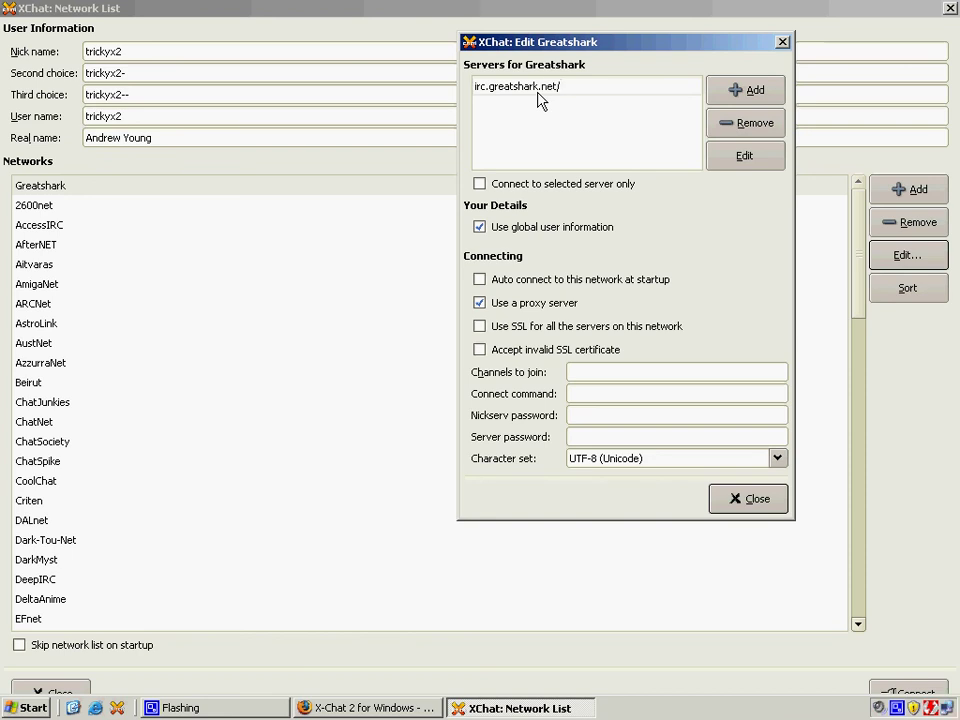
text(8401)
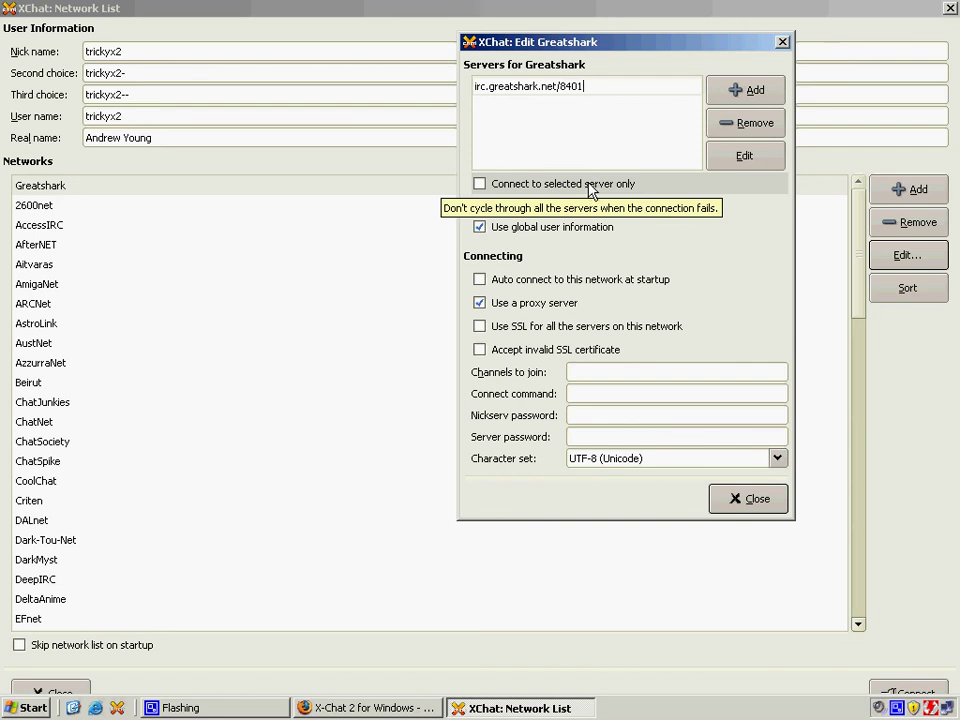
key(Return)
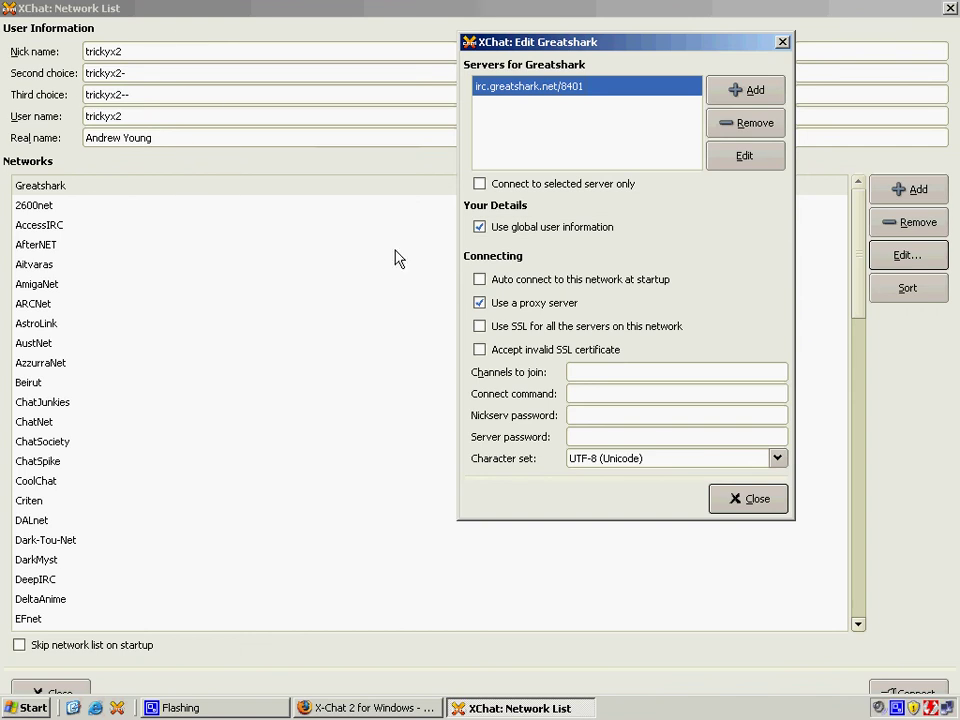
Keep global user information, enable auto-connect at startup, and turn off the proxy for Greatshark.
click(478, 230)
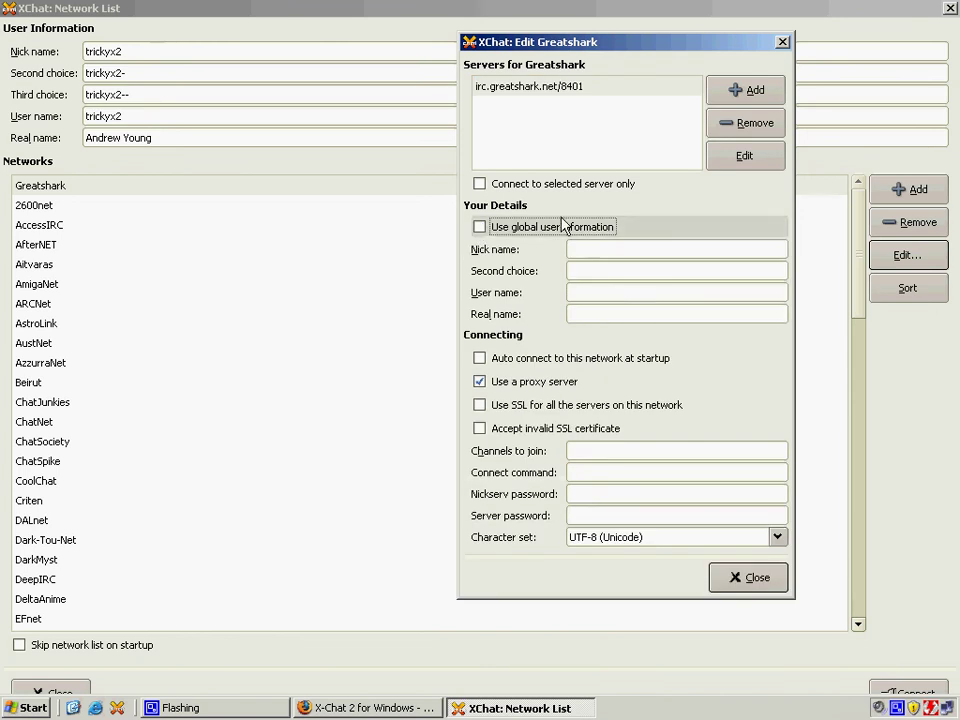
click(479, 229)
click(479, 230)
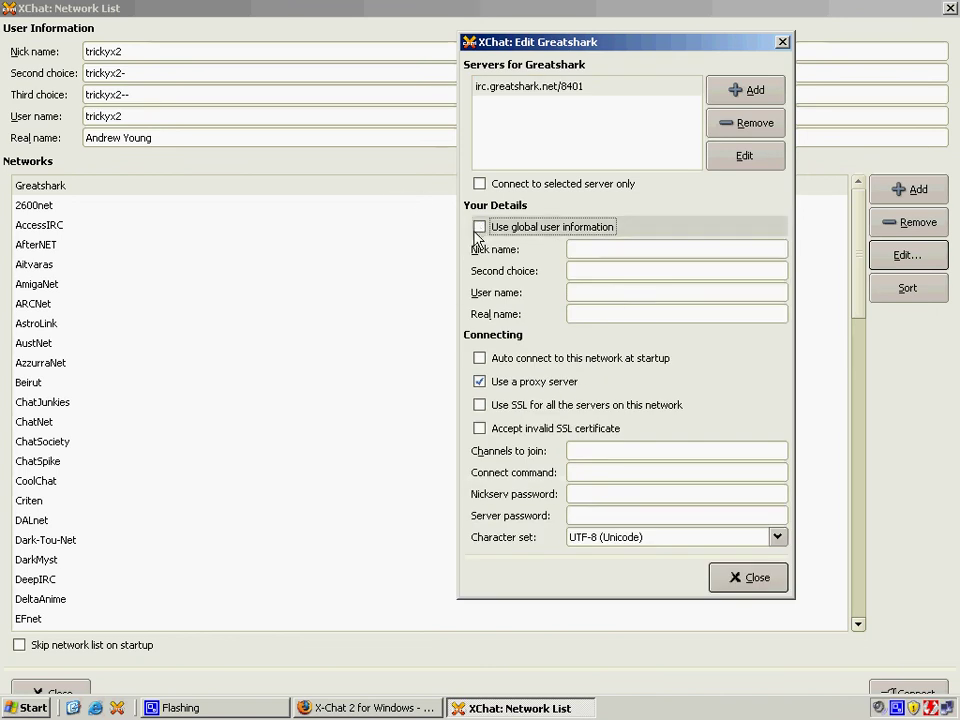
click(478, 230)
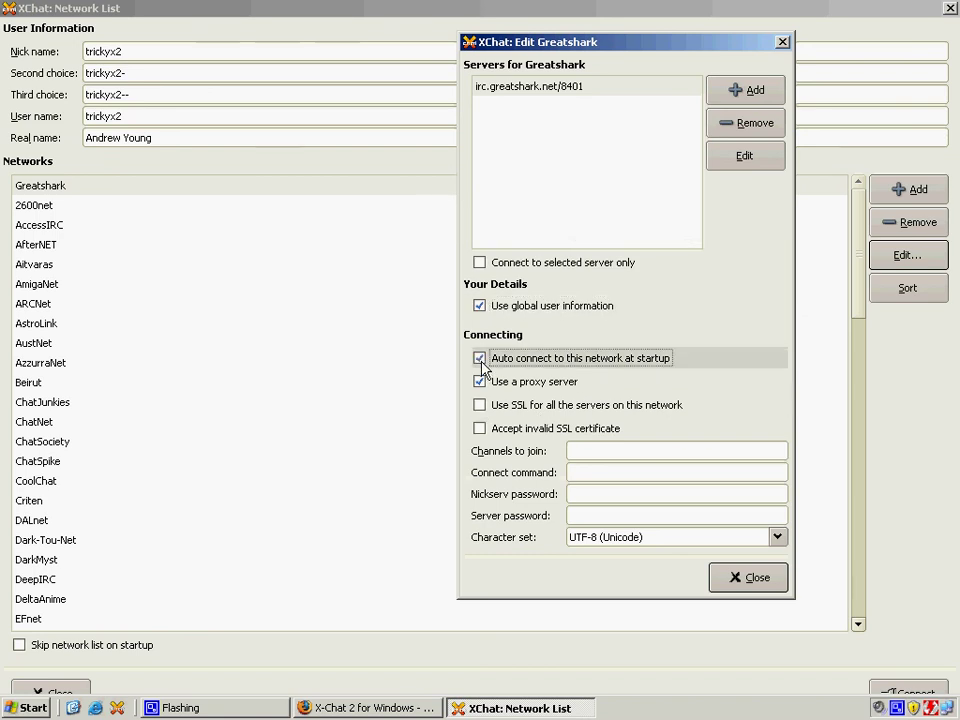
click(479, 358)
click(480, 382)
click(480, 382)
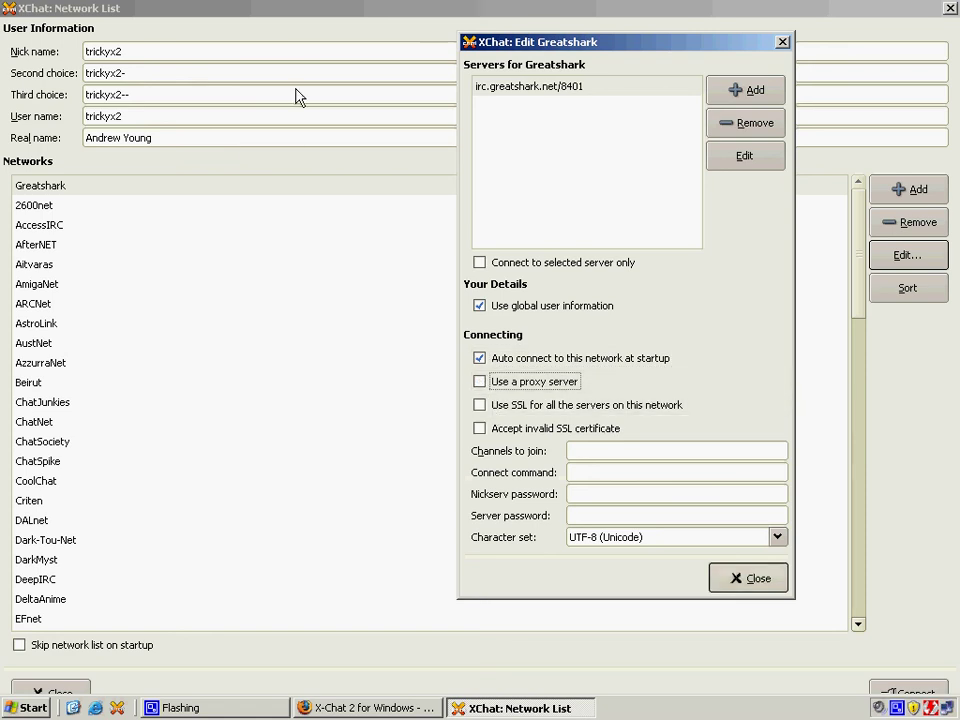
Close and reopen the Greatshark settings, then begin entering its channels to auto-join.
key(Escape)
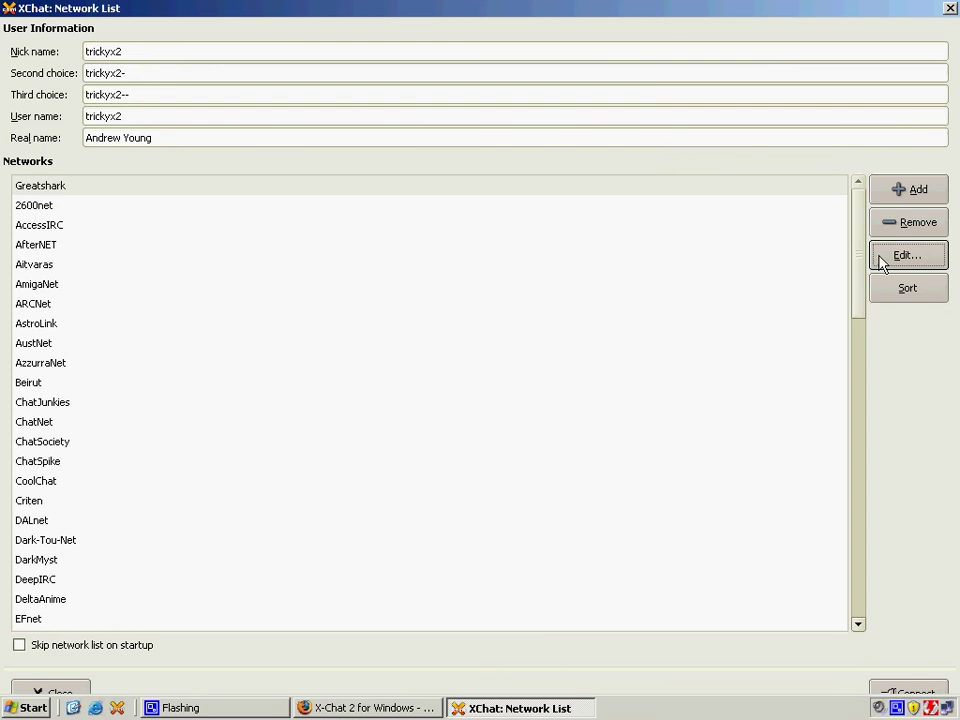
click(904, 258)
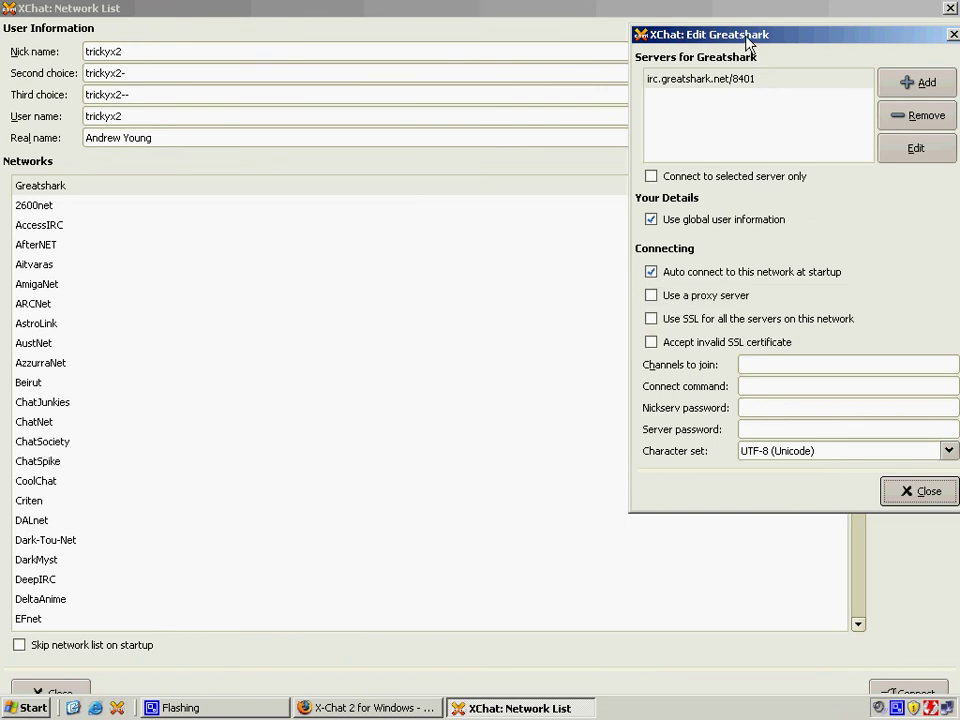
drag(746, 40, 629, 35)
click(645, 362)
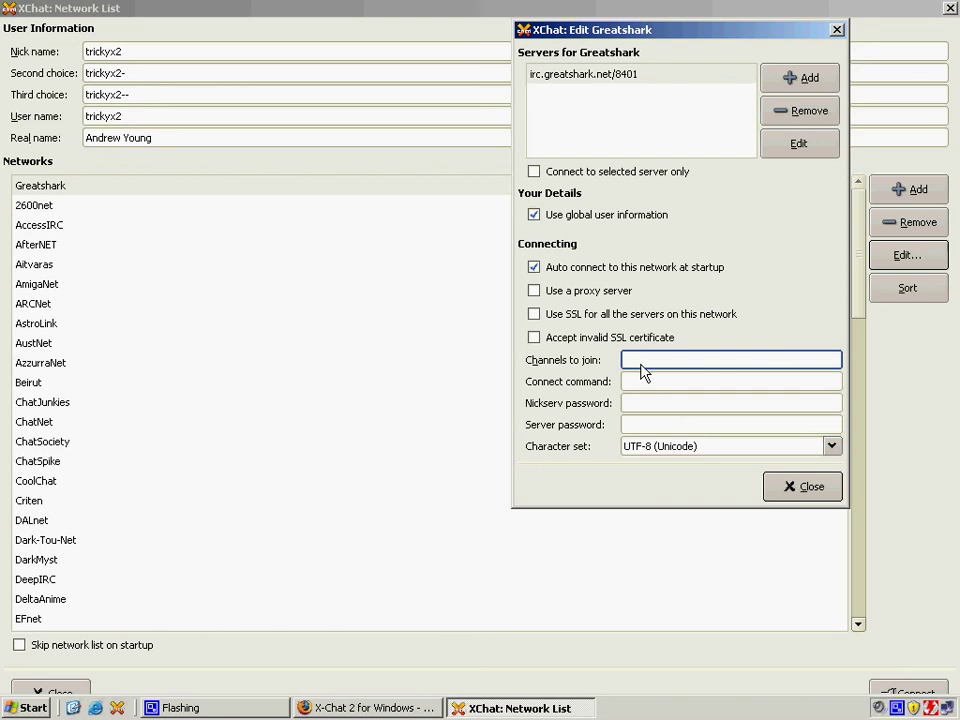
text(#pc-addicts)
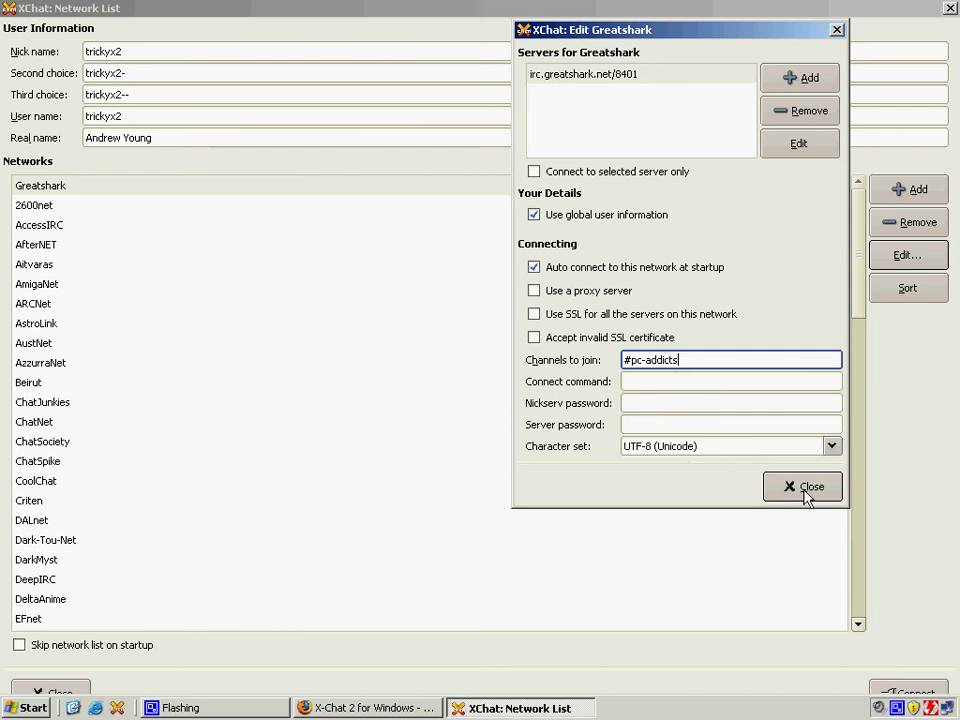
click(806, 495)
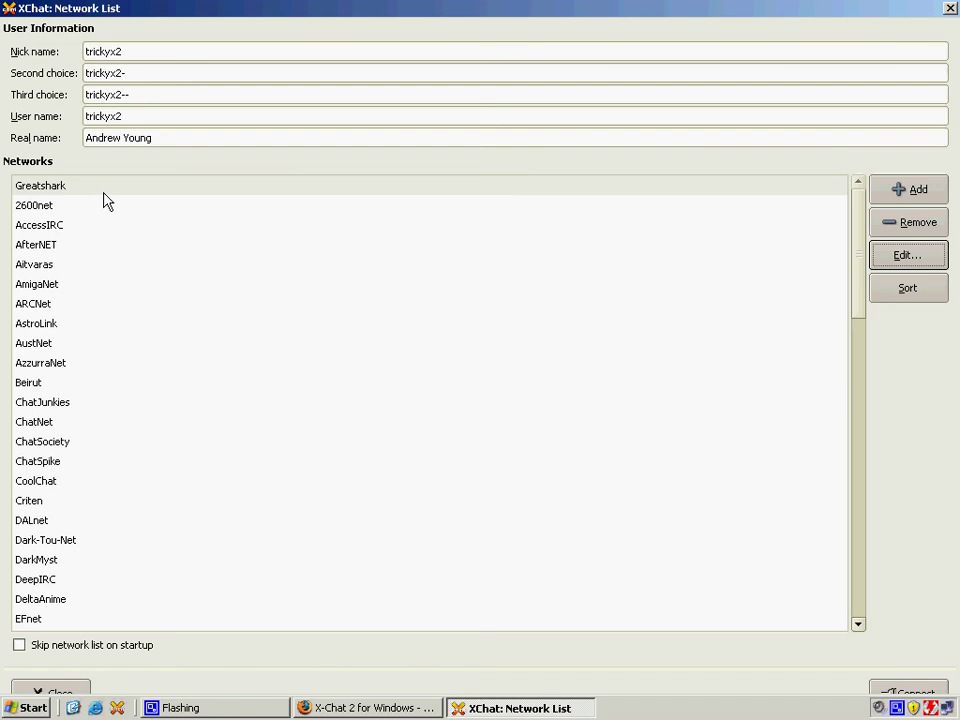
Connect to irc.greatshark.net, dismissing the MSVCR71.dll error twice, and land in #PC-Addicts.
click(887, 697)
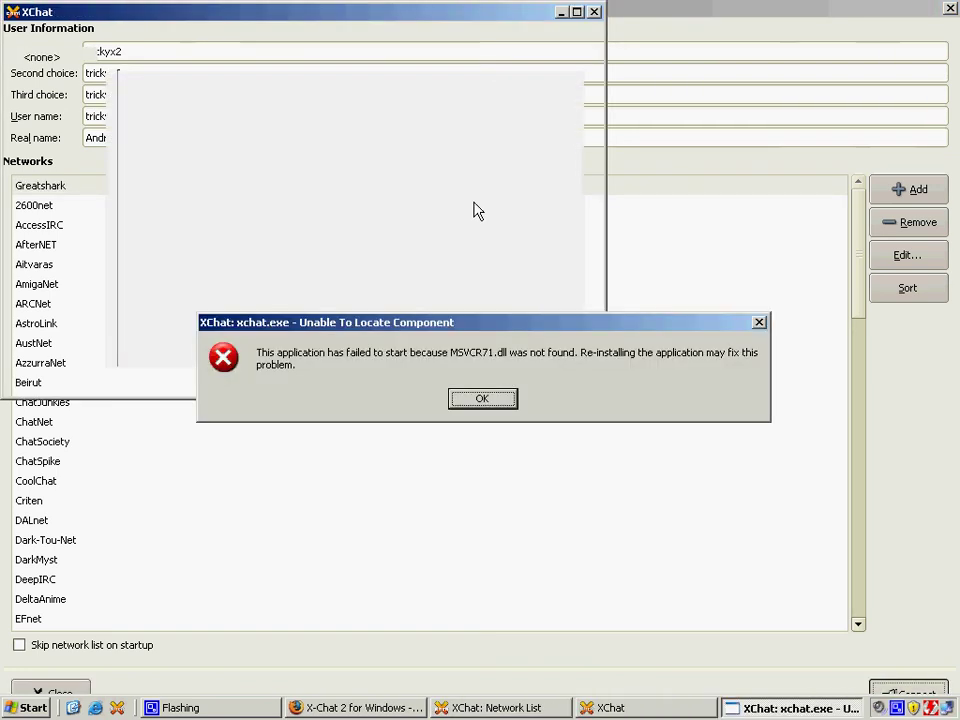
click(481, 399)
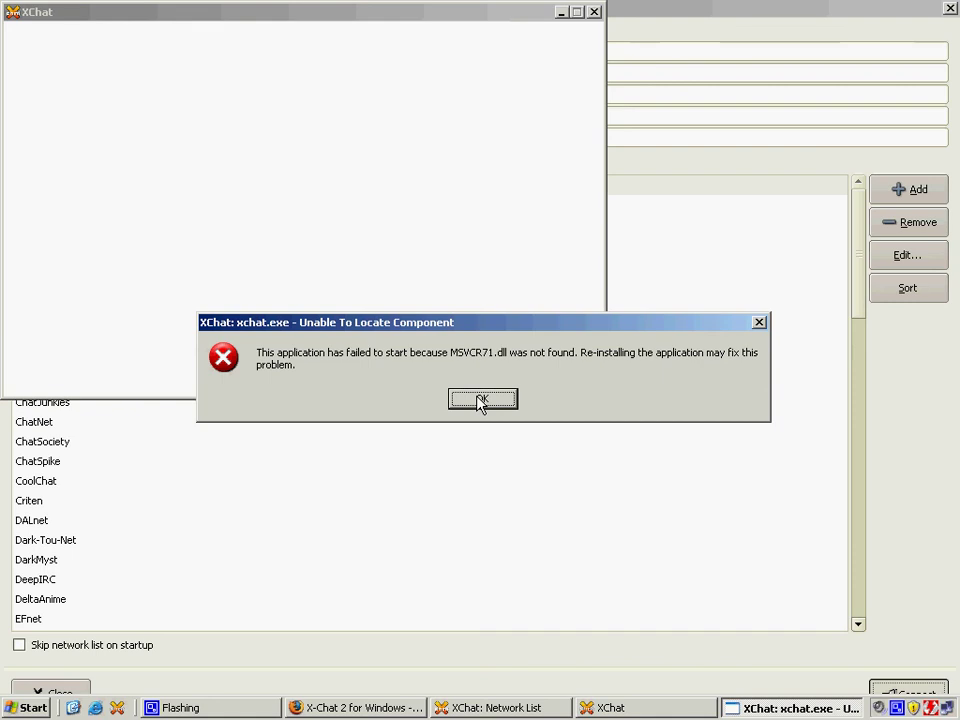
click(478, 402)
text(/)
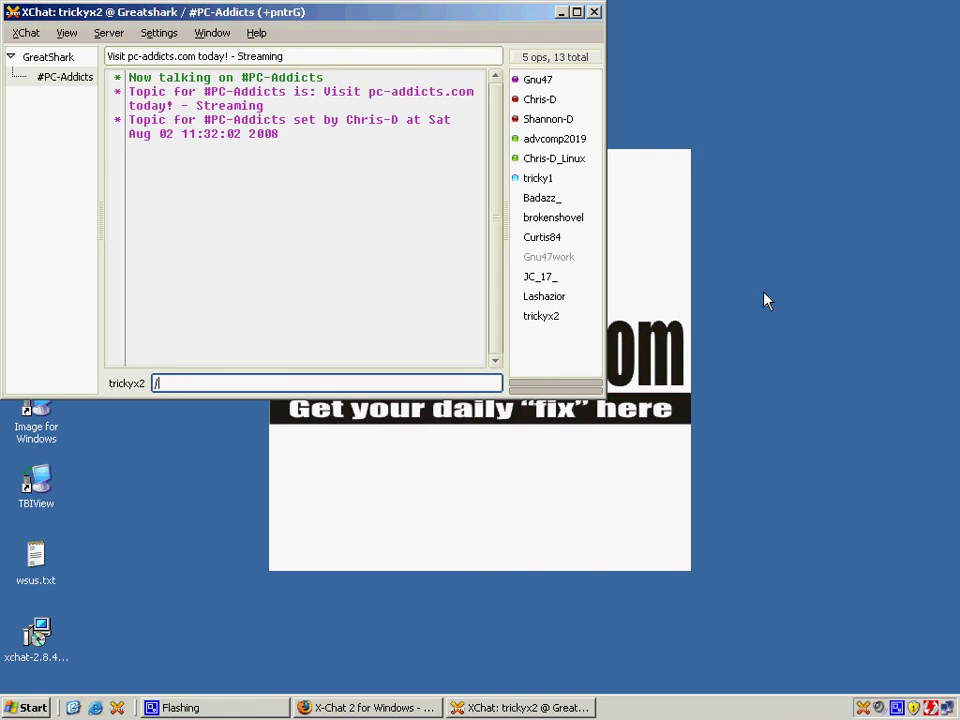
Run /whois tricky1 in #PC-Addicts after a bare whois and a look at the server tab.
text(whois)
key(Return)
click(40, 57)
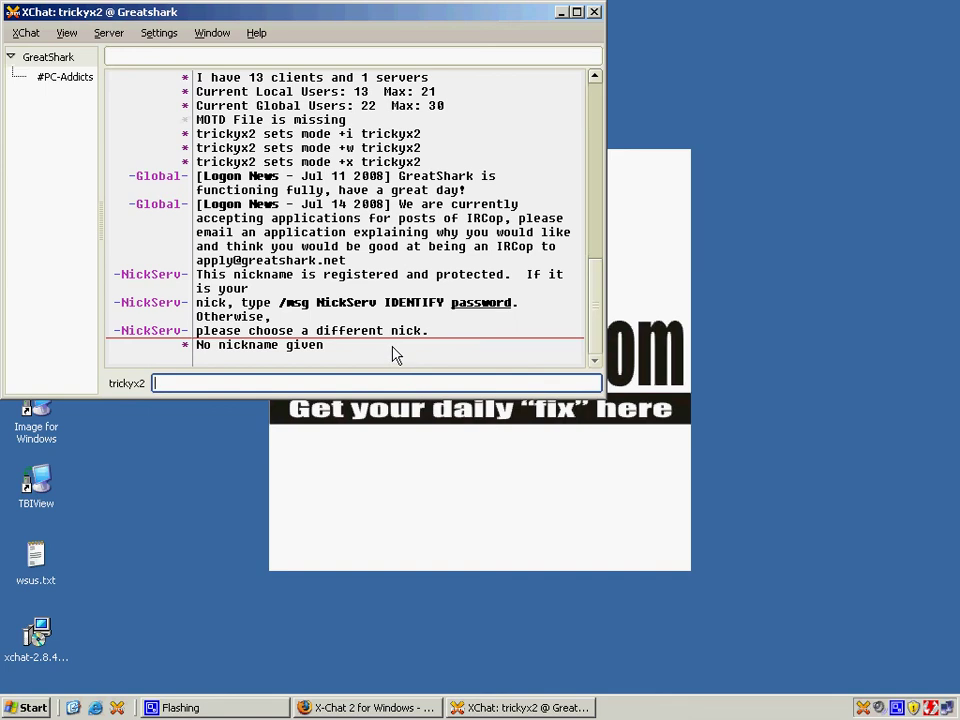
click(65, 77)
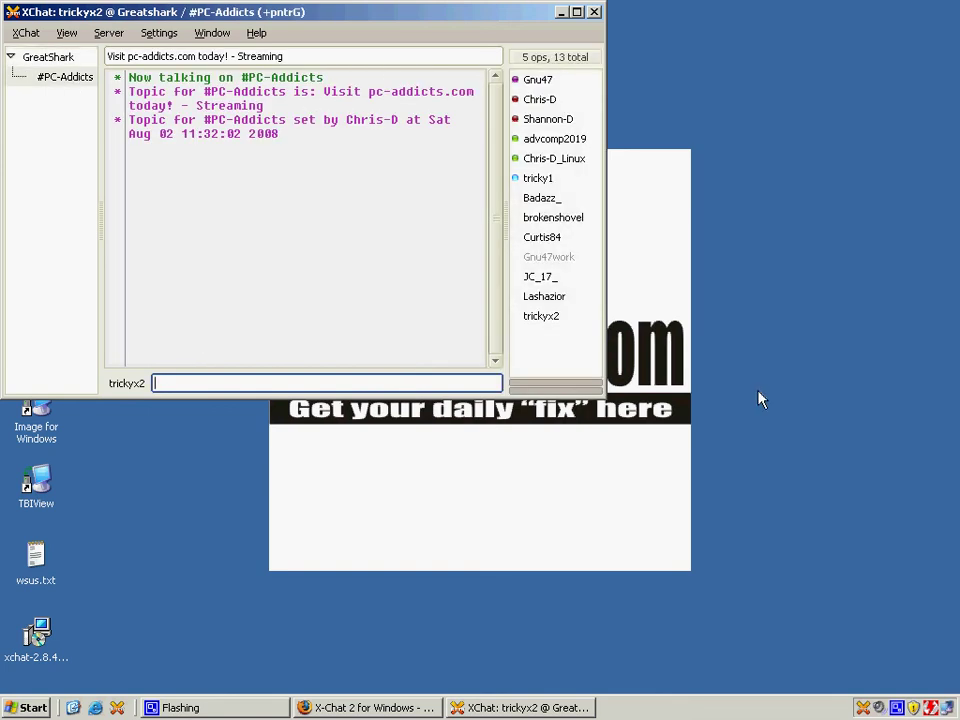
text(/whois tricky1)
key(Return)
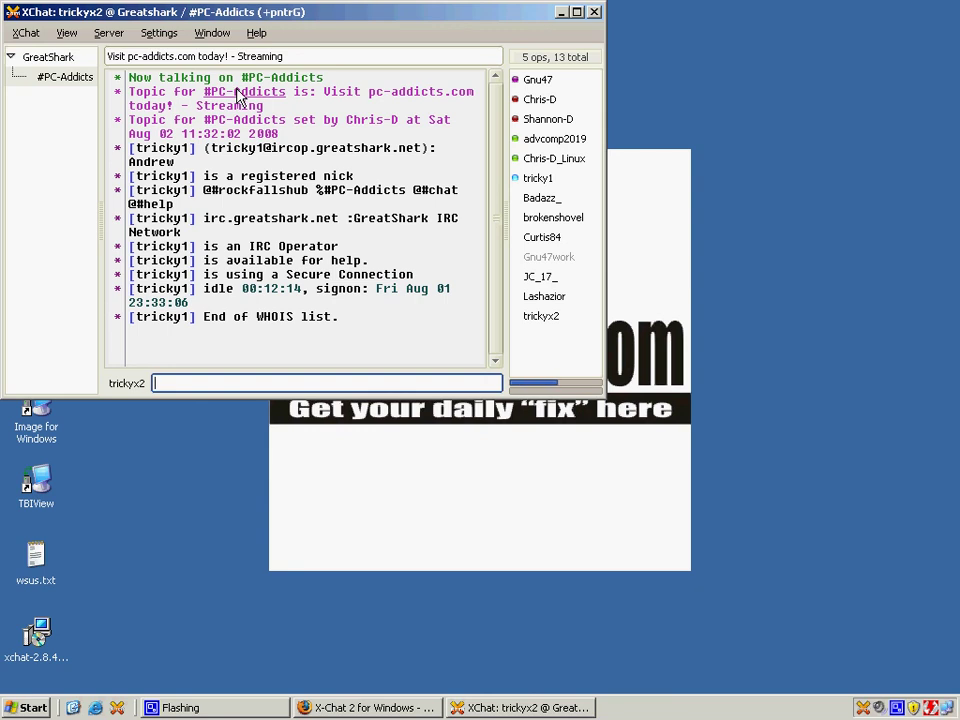
Bring Firefox to the front and load pc-addicts.com from its address bar.
click(410, 708)
click(395, 62)
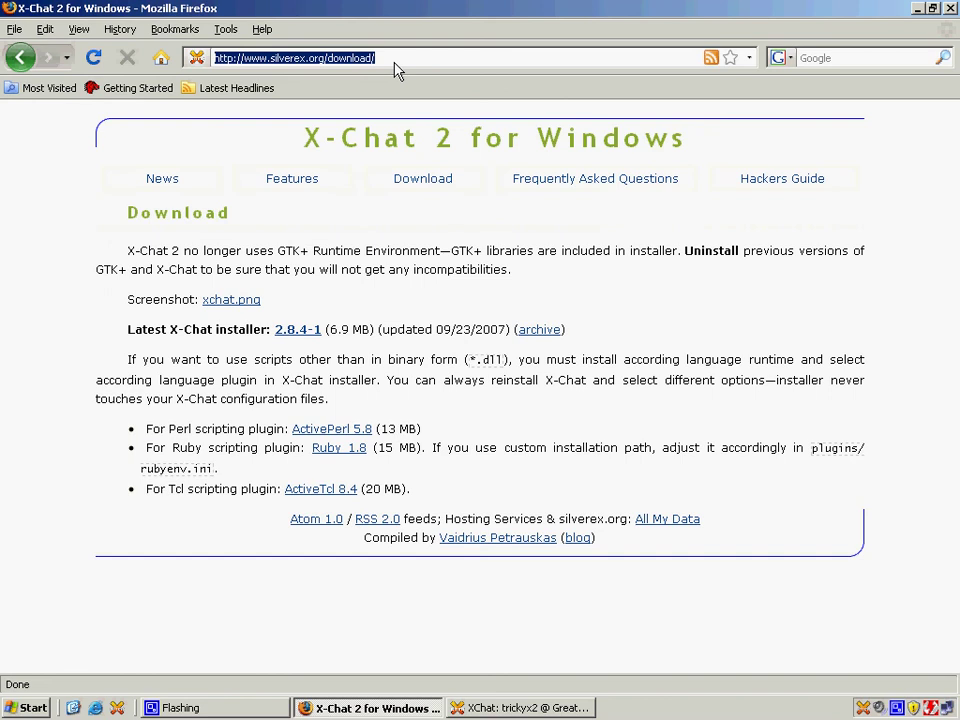
text(pc-)
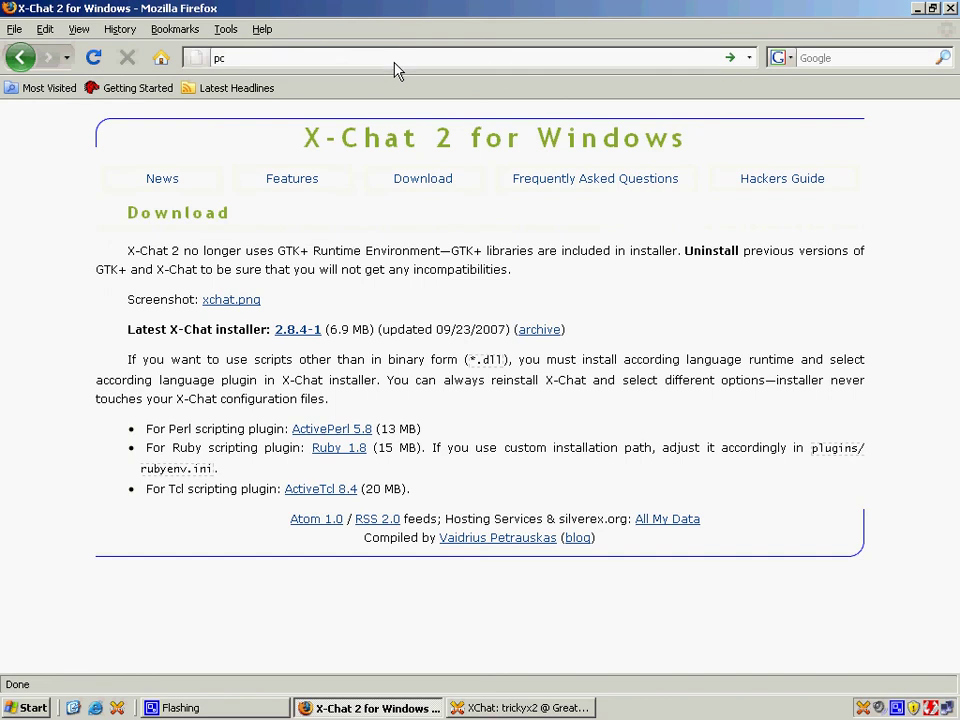
text(addicts.com)
key(Return)
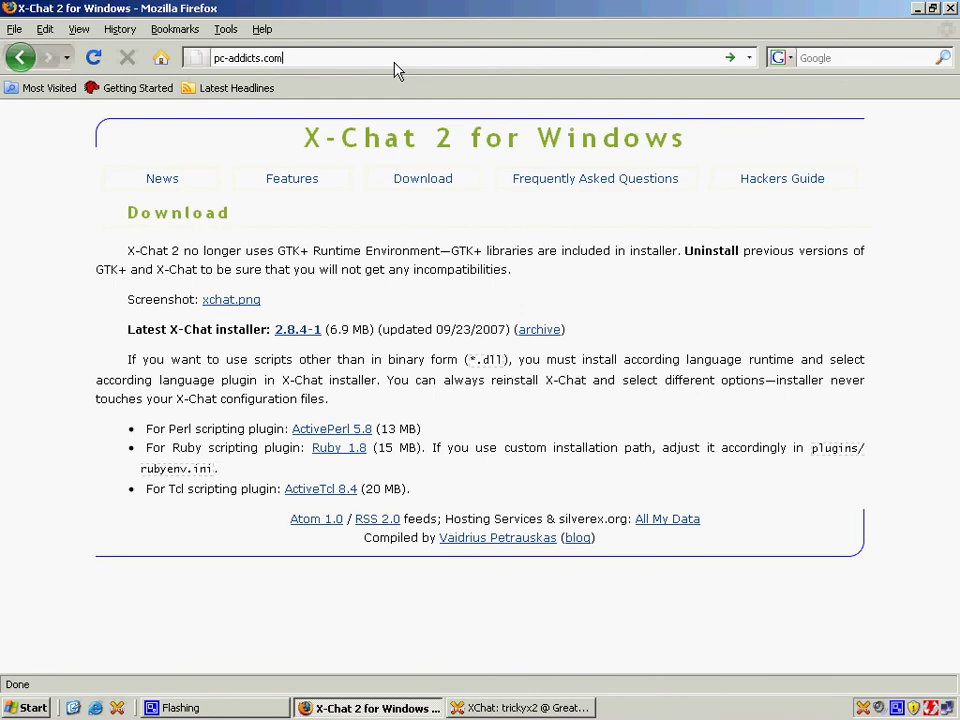